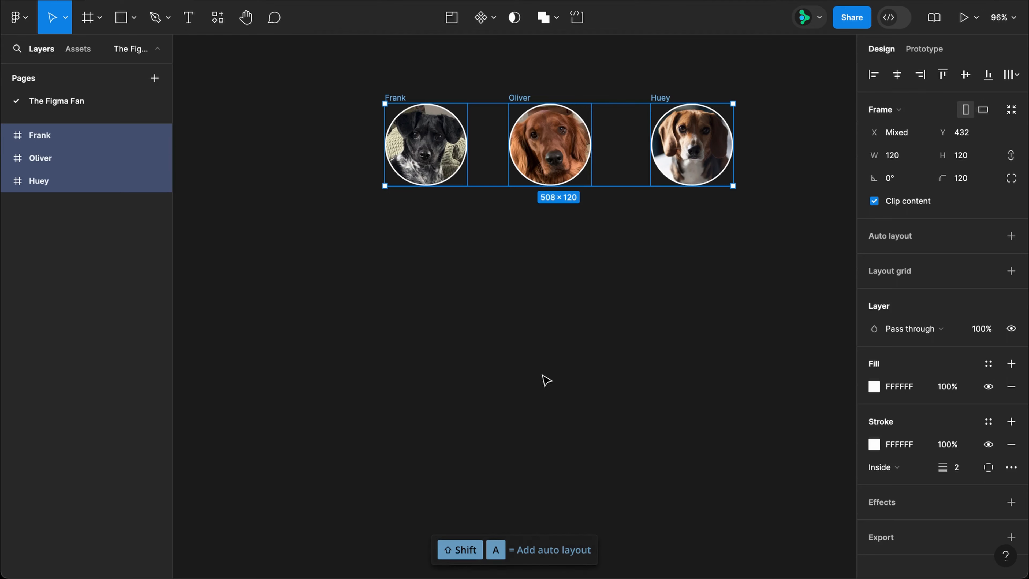
# Rename the new auto-layout frame to Pups.
pyautogui.doubleClick(406, 97)
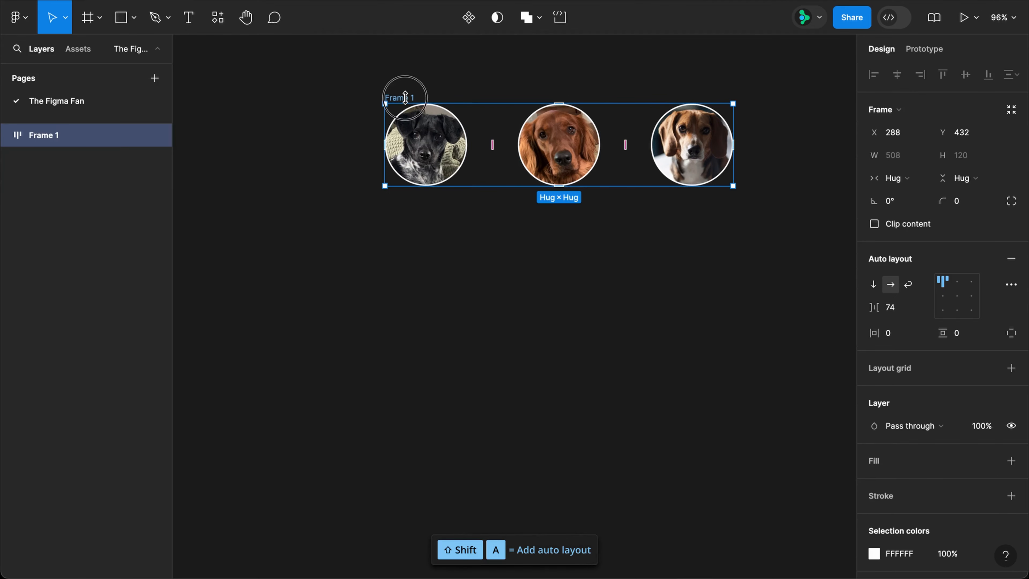
pyautogui.write('Pups')
pyautogui.press('Return')
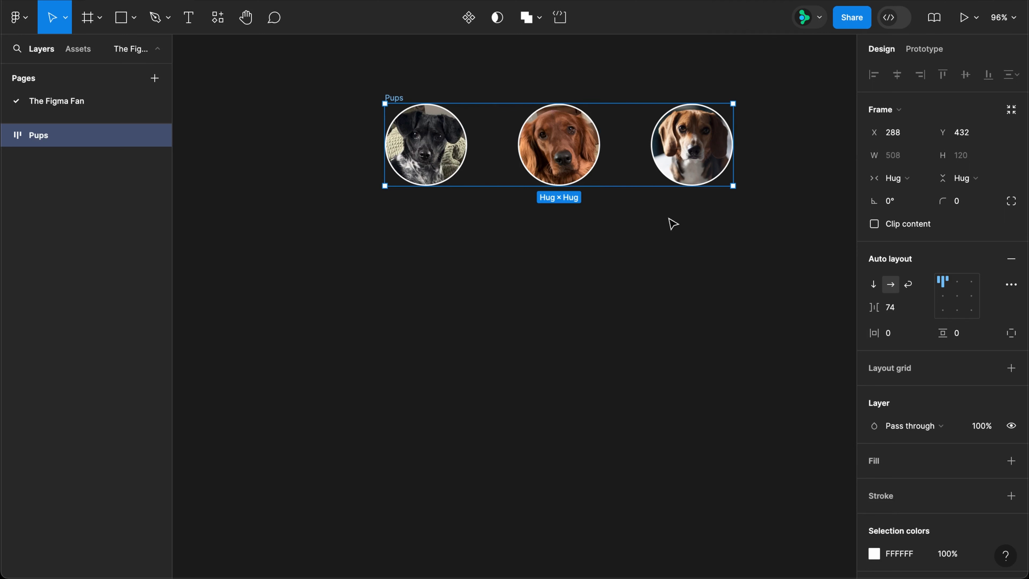
# Set Pups' spacing to Auto and narrow it to 314 wide so the photos overlap.
pyautogui.click(892, 307)
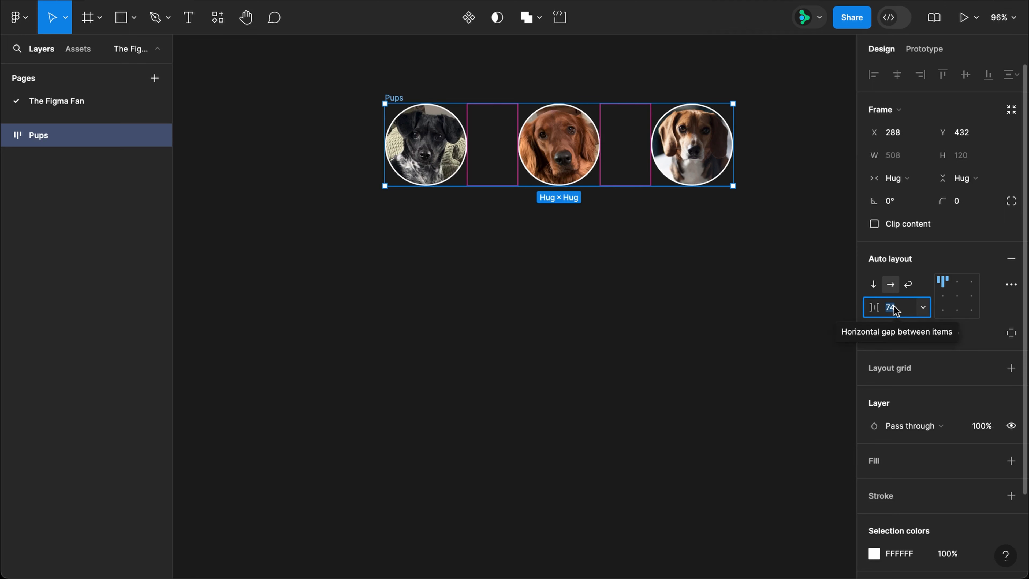
pyautogui.write('Auto')
pyautogui.press('Return')
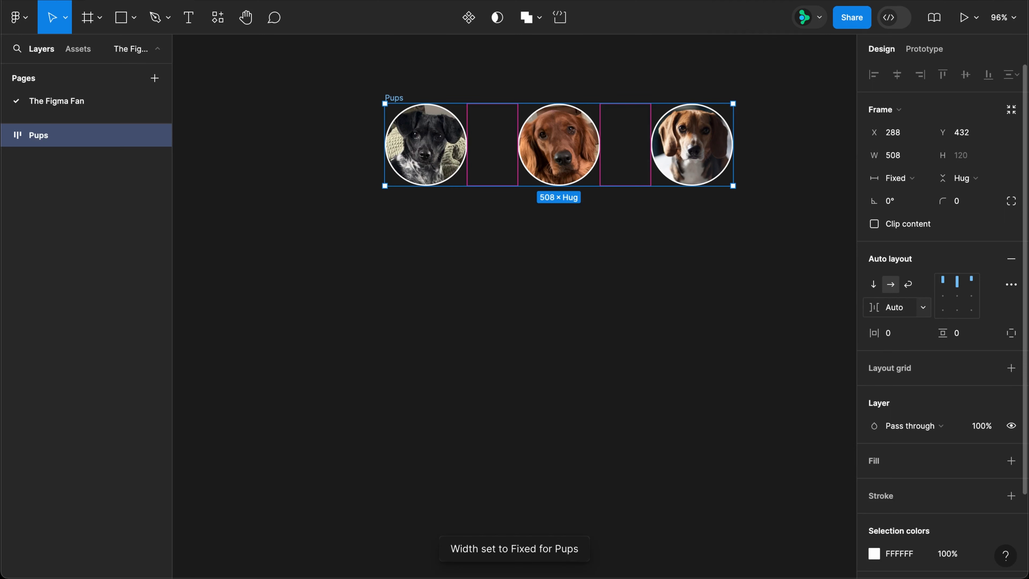
pyautogui.moveTo(735, 184); pyautogui.dragTo(601, 183)
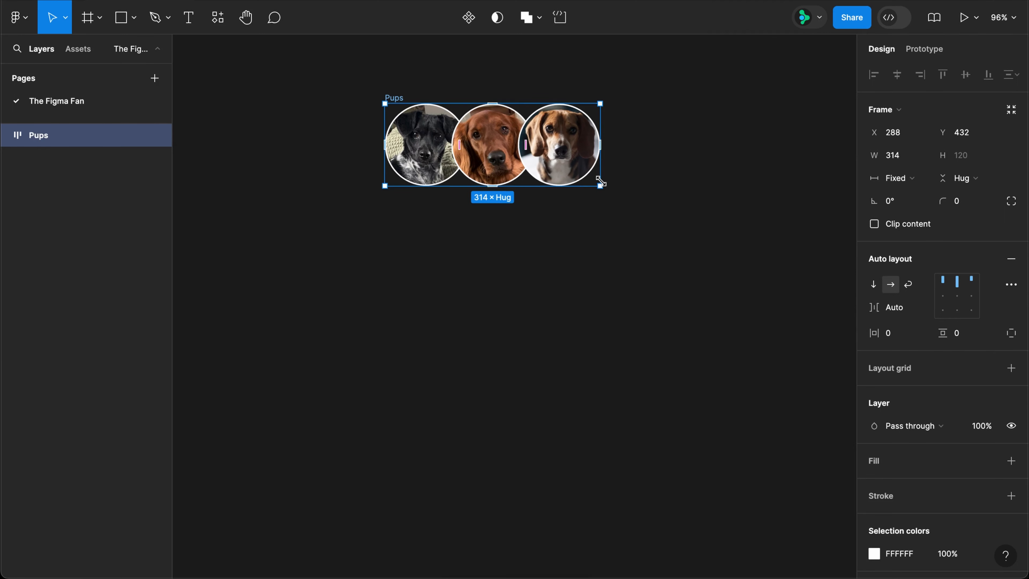
# Set the auto layout canvas stacking to First on top.
pyautogui.click(1010, 285)
pyautogui.click(823, 429)
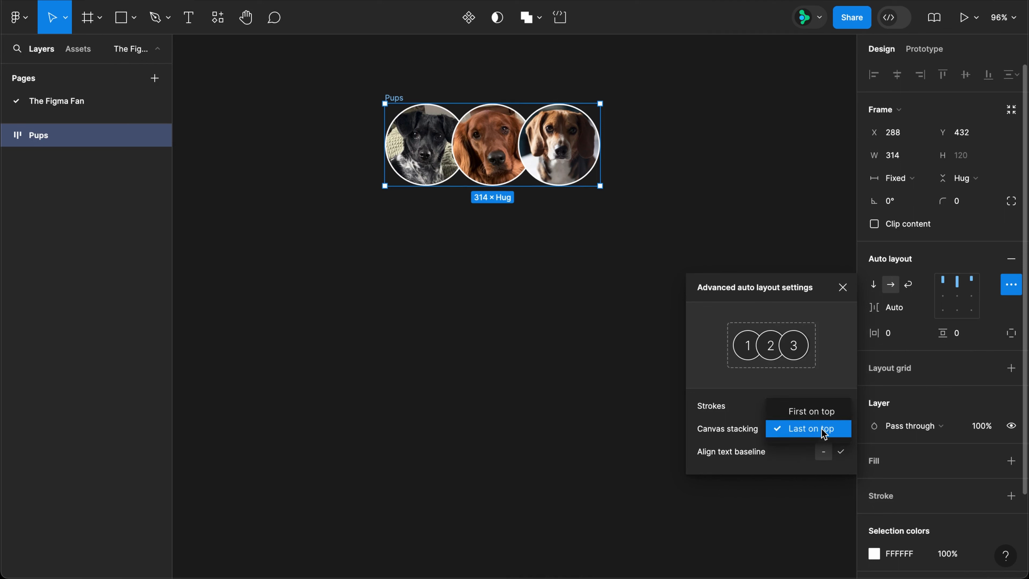
pyautogui.click(822, 414)
pyautogui.click(843, 287)
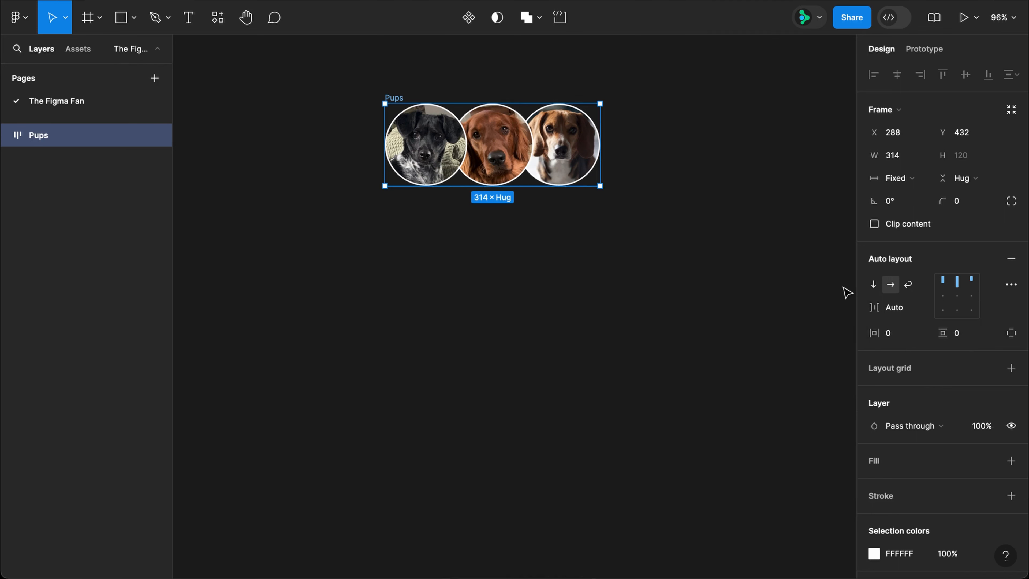
# Make Pups hug its contents with -20 spacing and draw a frame around it.
pyautogui.moveTo(601, 167); pyautogui.dragTo(579, 174)
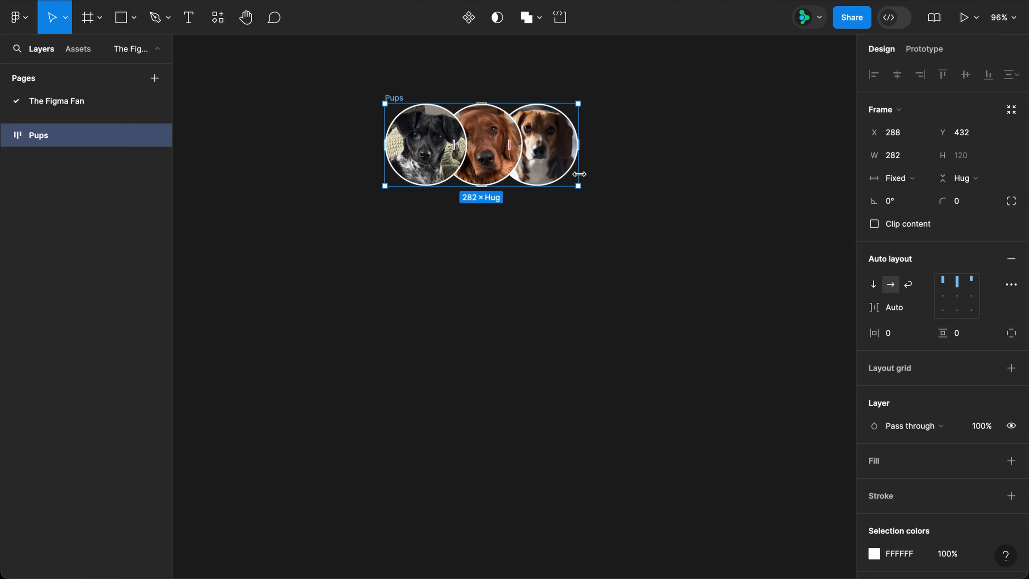
pyautogui.click(895, 182)
pyautogui.click(907, 197)
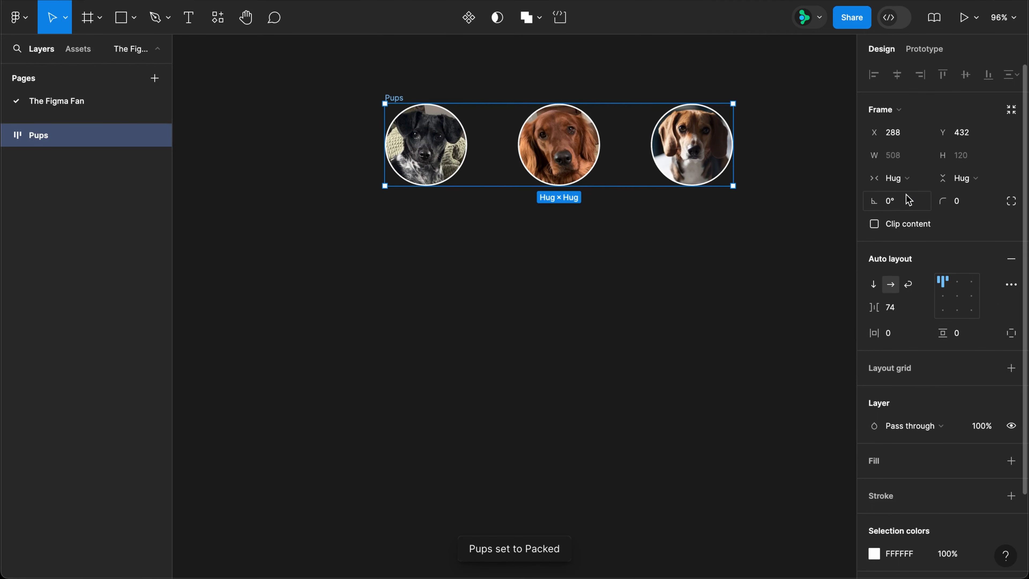
pyautogui.click(904, 312)
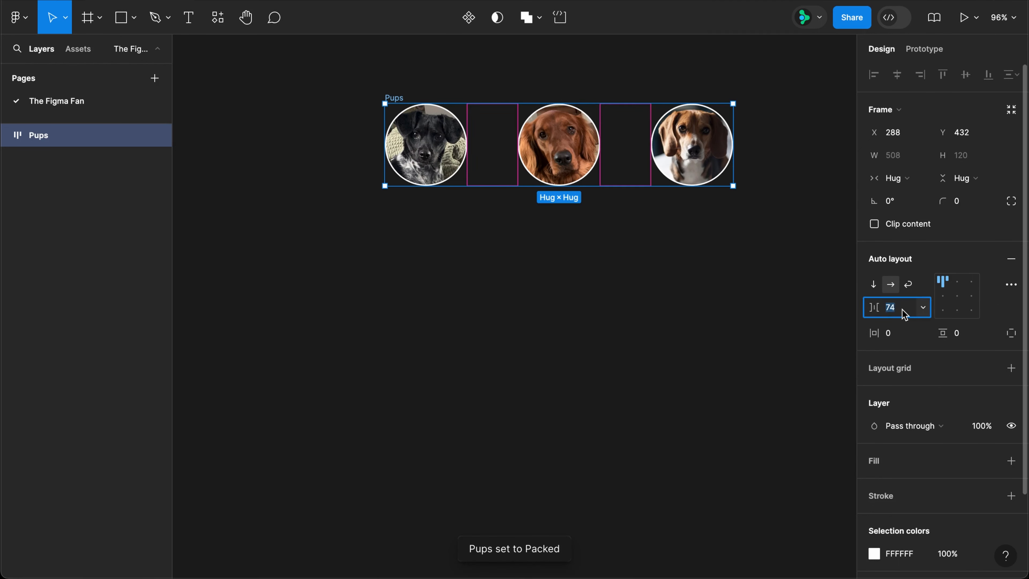
pyautogui.write('-20')
pyautogui.press('Return')
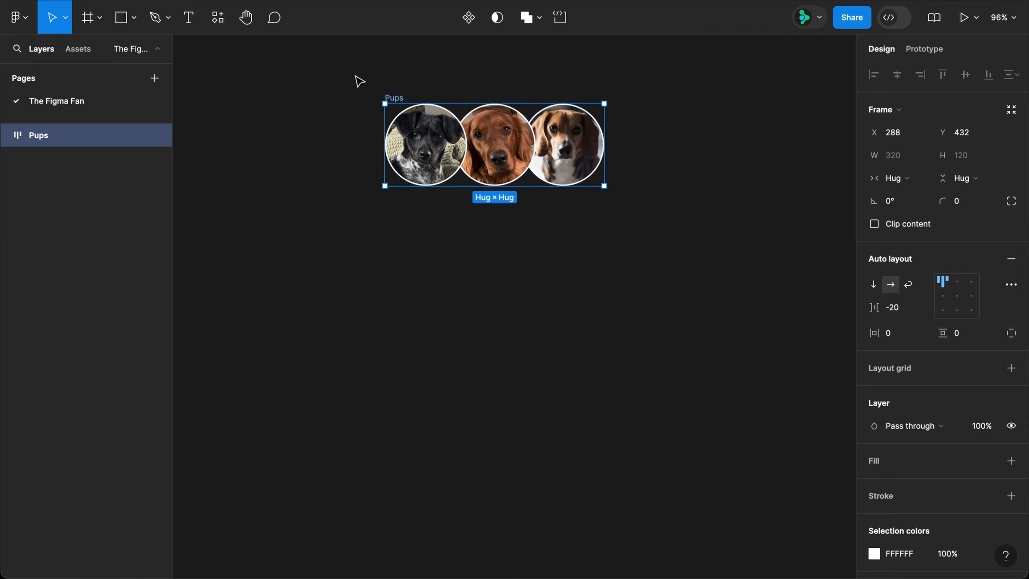
pyautogui.press('f')
pyautogui.moveTo(353, 72); pyautogui.dragTo(642, 221)
# Fill Frame 1 with black 000000 and duplicate it below as Frame 2.
pyautogui.click(903, 388)
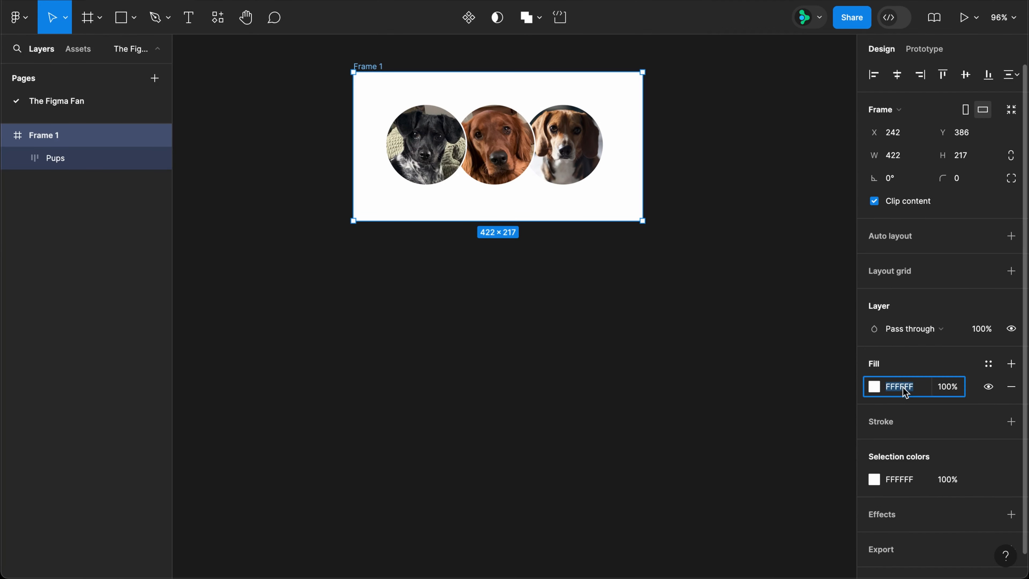
pyautogui.press('Return')
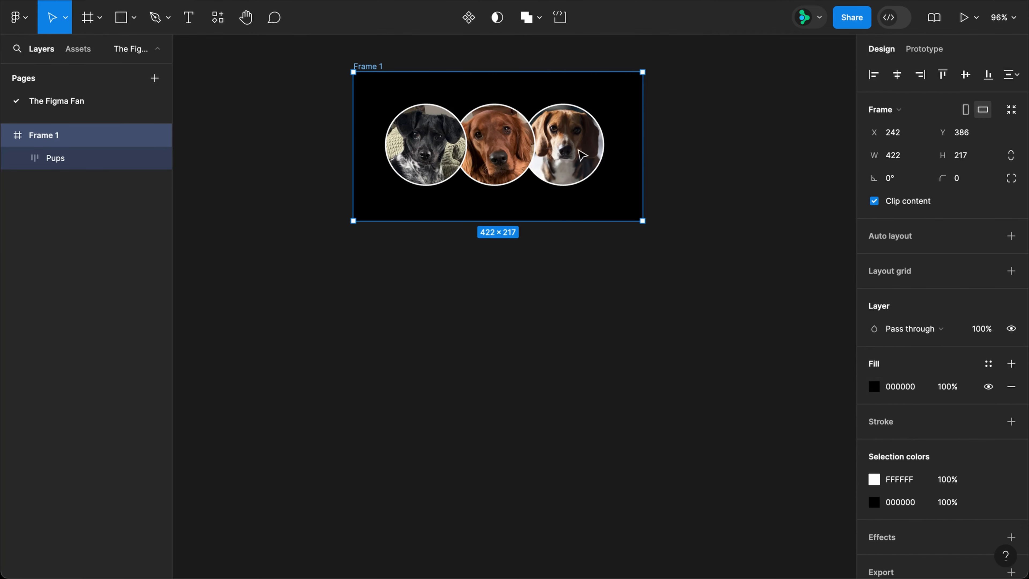
pyautogui.moveTo(387, 67); pyautogui.dragTo(389, 243)
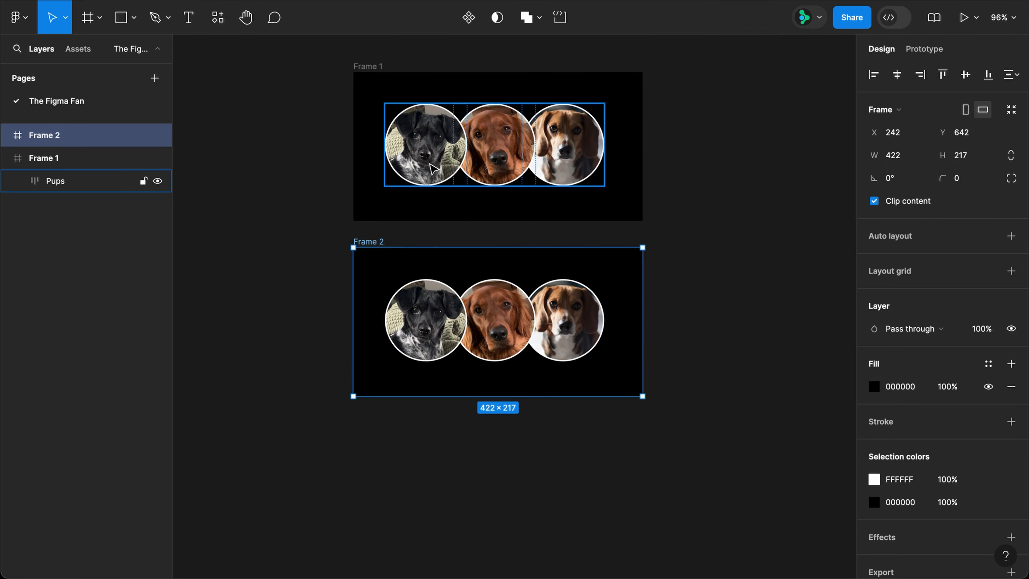
pyautogui.click(448, 179)
# Set Frame 1's photo spacing to -100 and connect Pups to Frame 2 in Prototype.
pyautogui.click(907, 314)
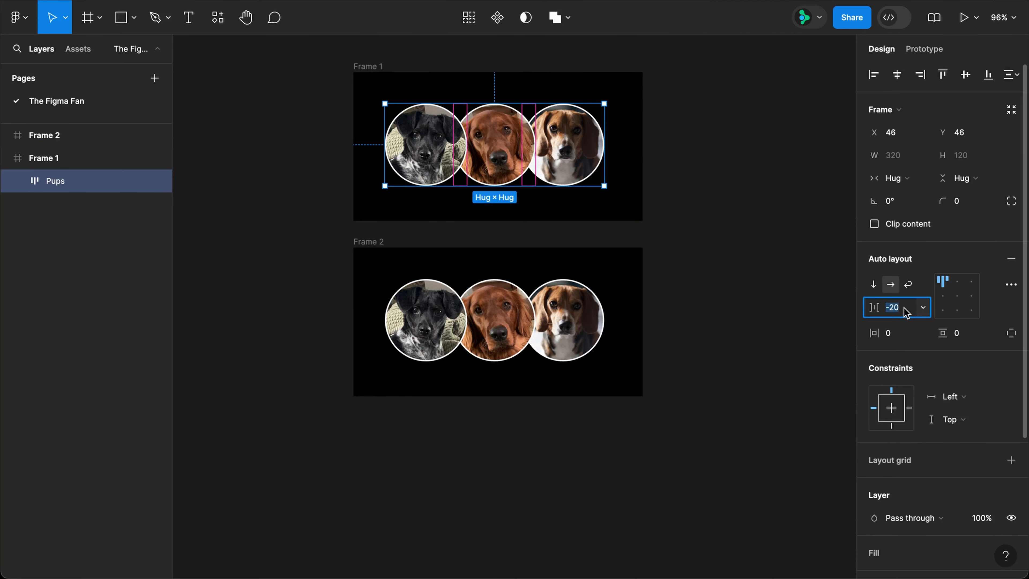
pyautogui.press('Return')
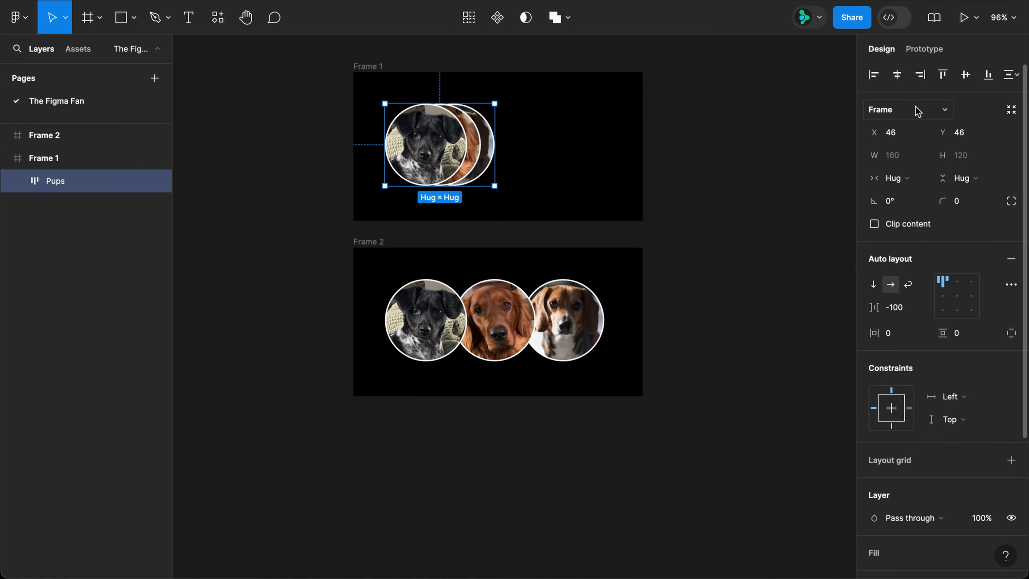
pyautogui.hotkey('shift', 'e')
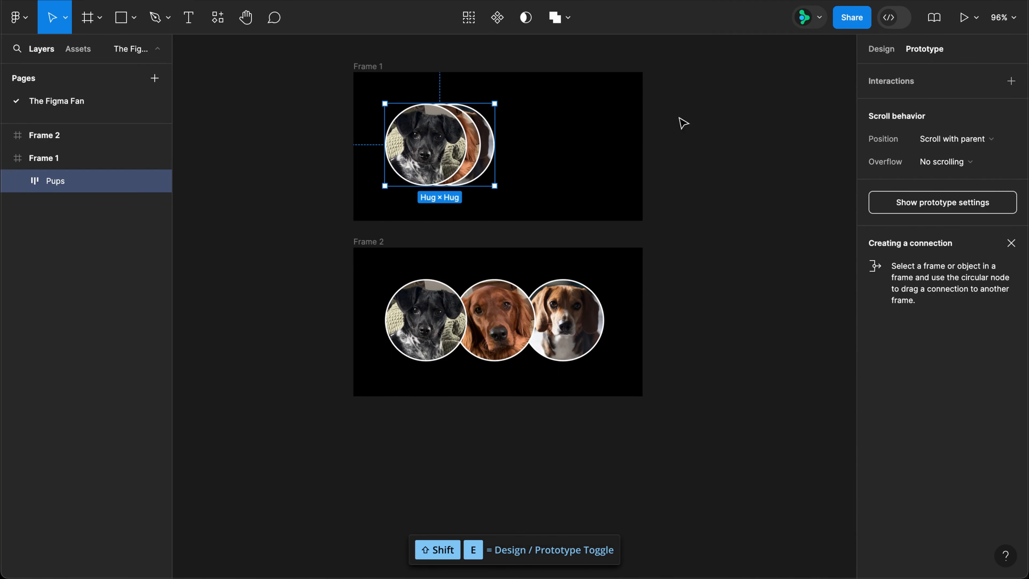
pyautogui.moveTo(440, 185); pyautogui.dragTo(511, 263)
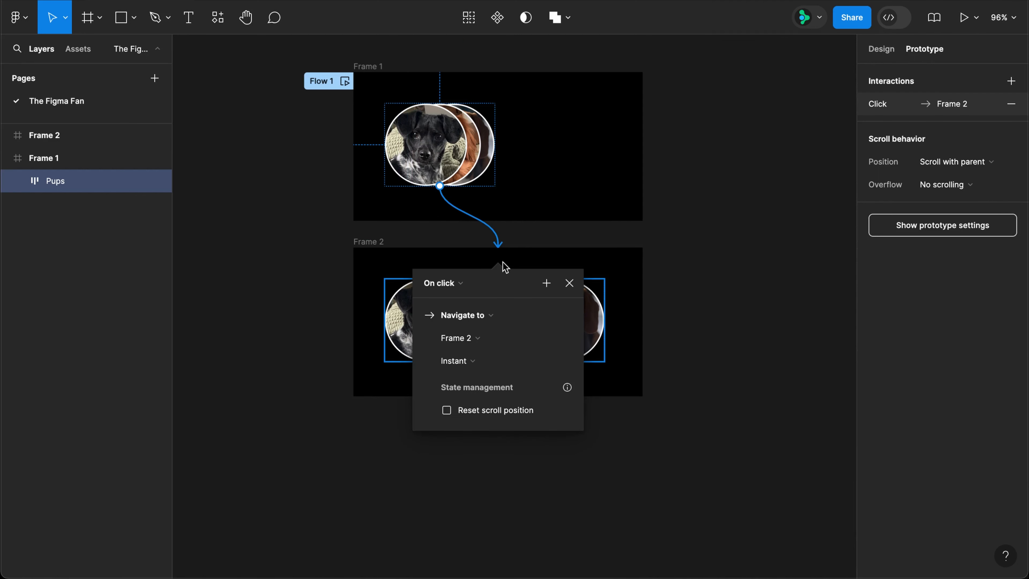
# Trigger the link While hovering with 300ms ease-out Smart animate, then preview Flow 1.
pyautogui.click(449, 284)
pyautogui.click(447, 316)
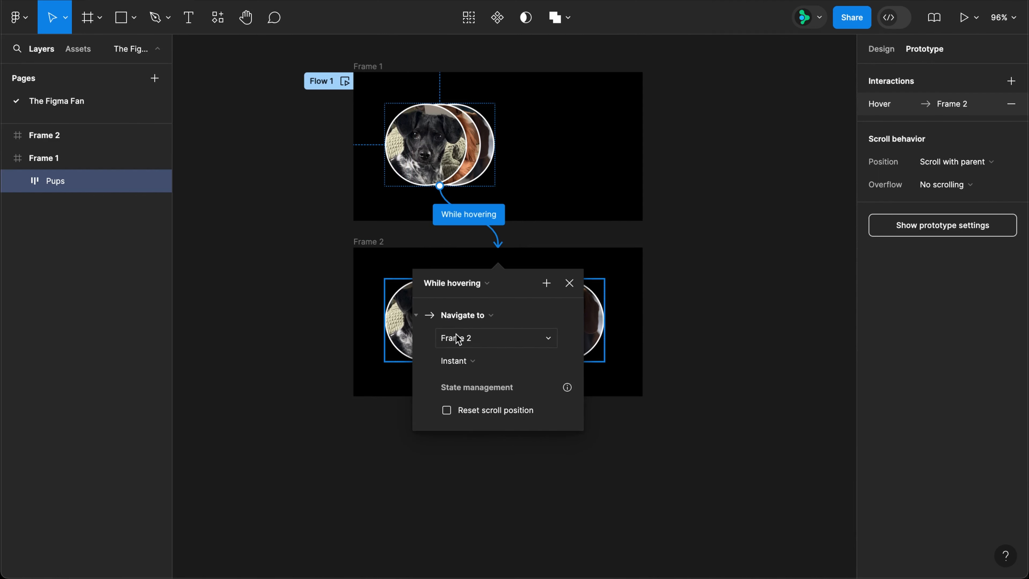
pyautogui.click(462, 360)
pyautogui.click(483, 395)
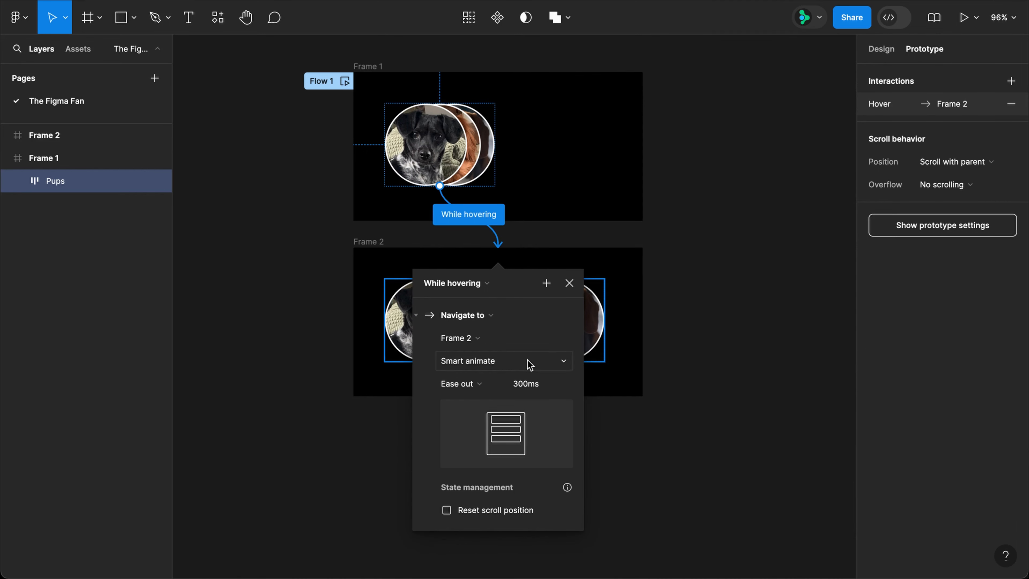
pyautogui.click(569, 283)
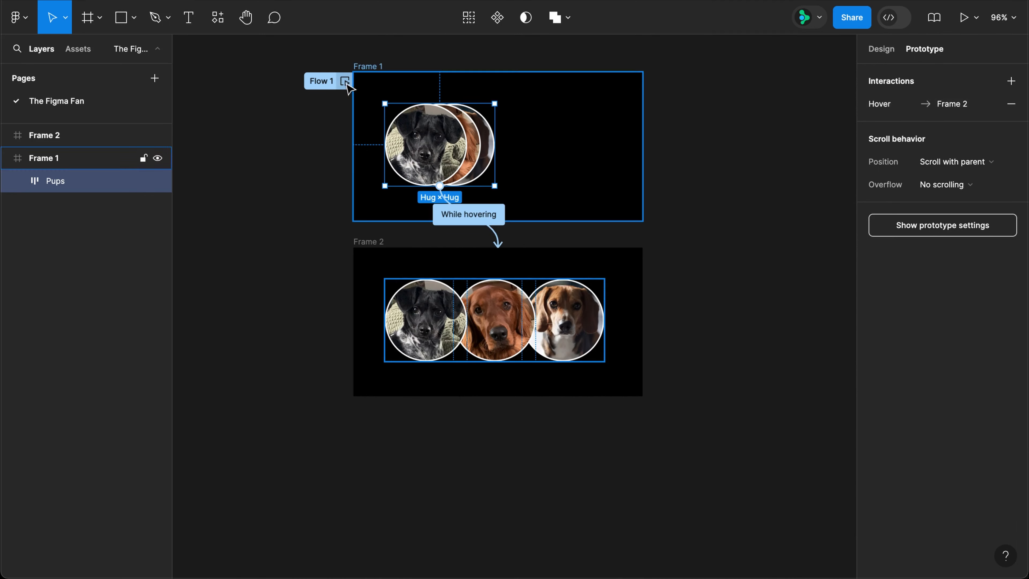
pyautogui.click(345, 81)
pyautogui.moveTo(437, 298)
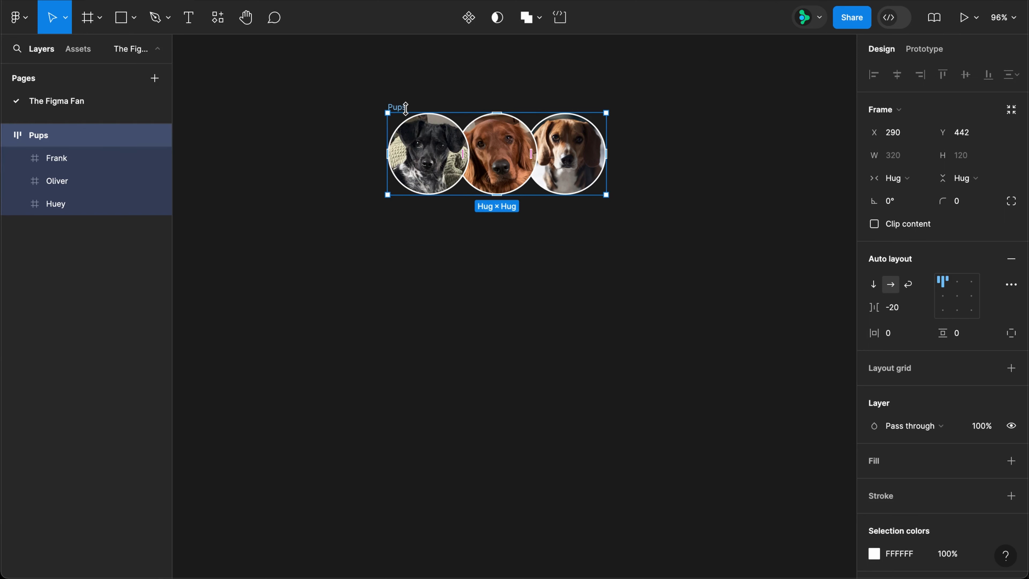
# Rename the Pups frame holding Frank, Oliver and Huey to Default.
pyautogui.doubleClick(404, 107)
pyautogui.write('Default')
pyautogui.press('Return')
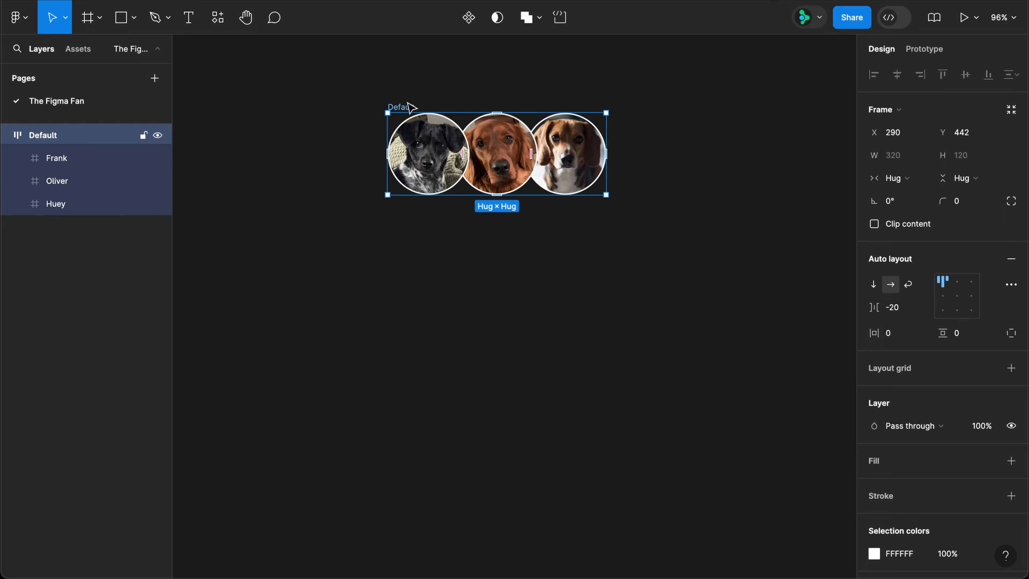
# Duplicate the Default frame below and name the copy Hover.
pyautogui.moveTo(405, 105); pyautogui.dragTo(424, 233)
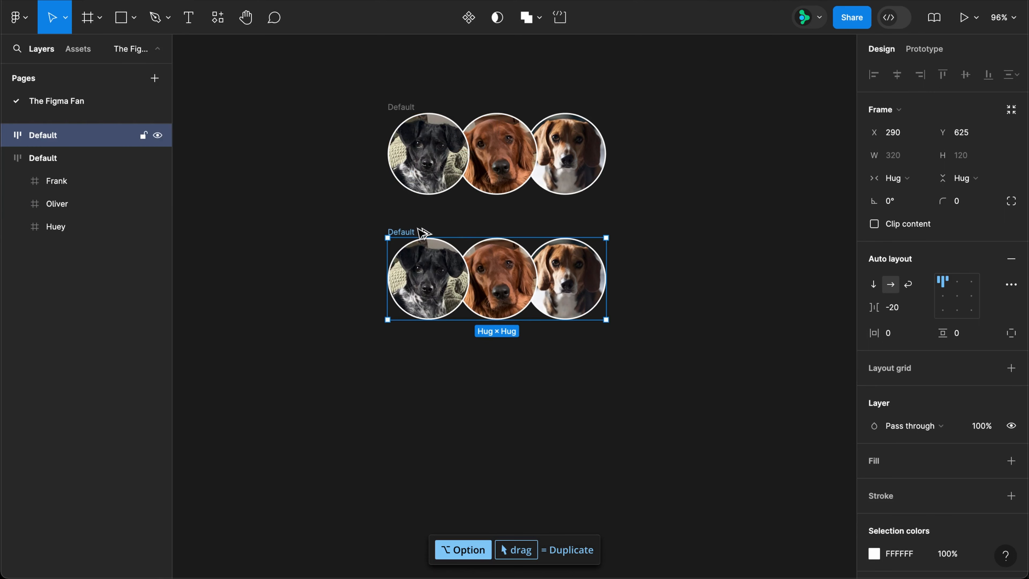
pyautogui.doubleClick(414, 232)
pyautogui.write('Hover')
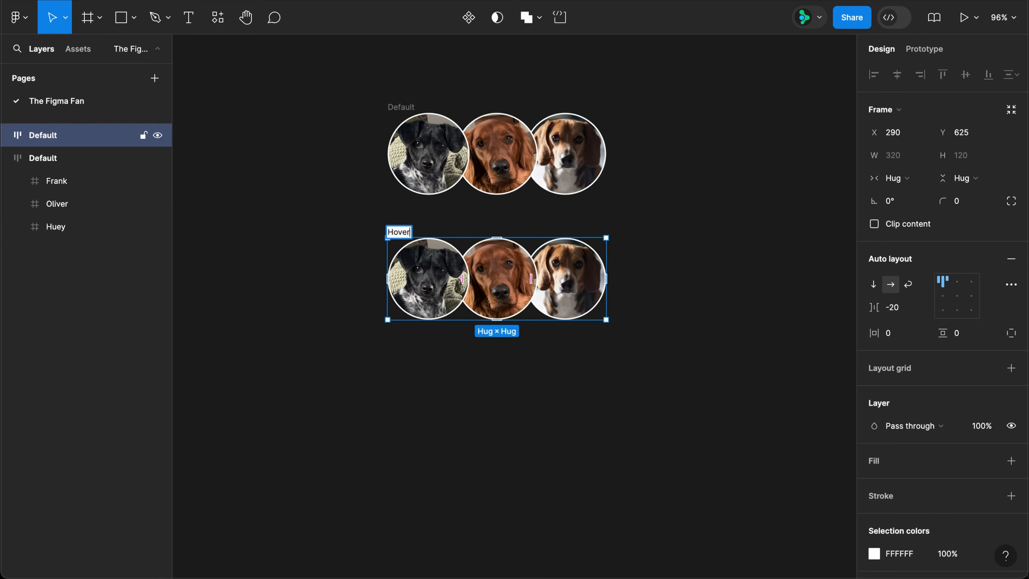
pyautogui.press('Return')
# Set Default's auto layout gap to -100, then select both frames.
pyautogui.click(405, 107)
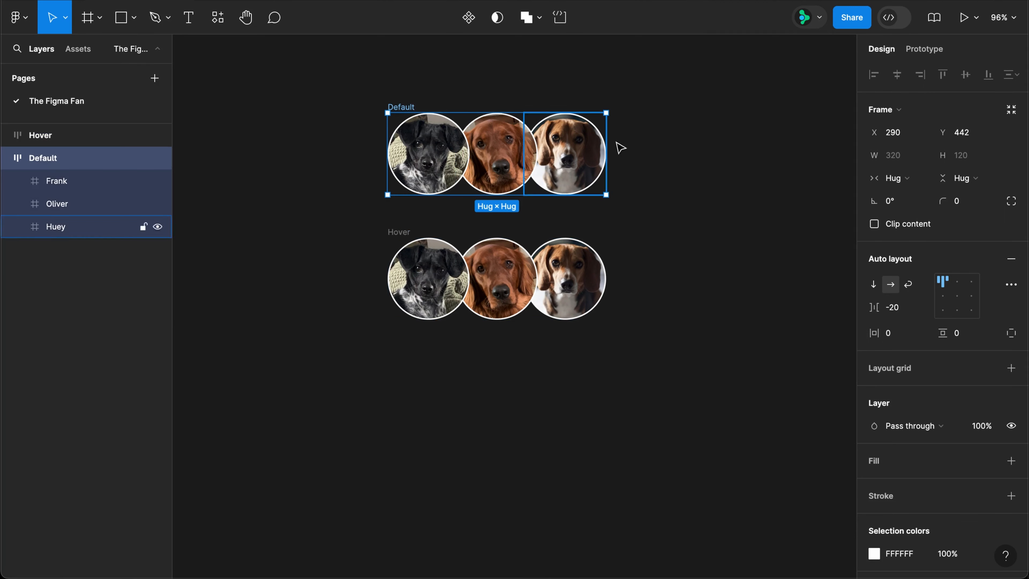
pyautogui.click(896, 311)
pyautogui.write('-10')
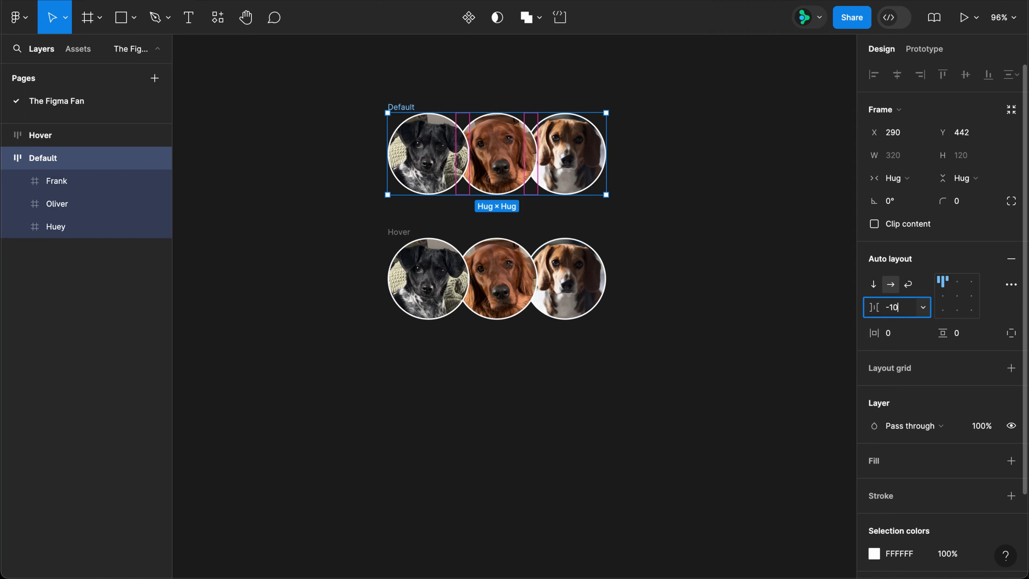
pyautogui.write('0')
pyautogui.press('Return')
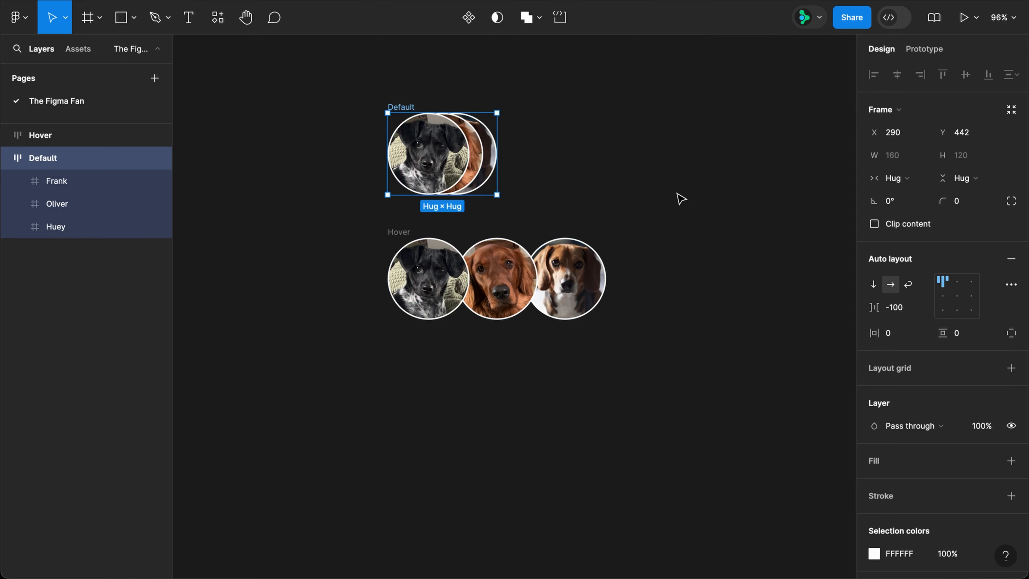
pyautogui.press('super+a')
# Combine Default and Hover into a component set named Pups.
pyautogui.click(494, 18)
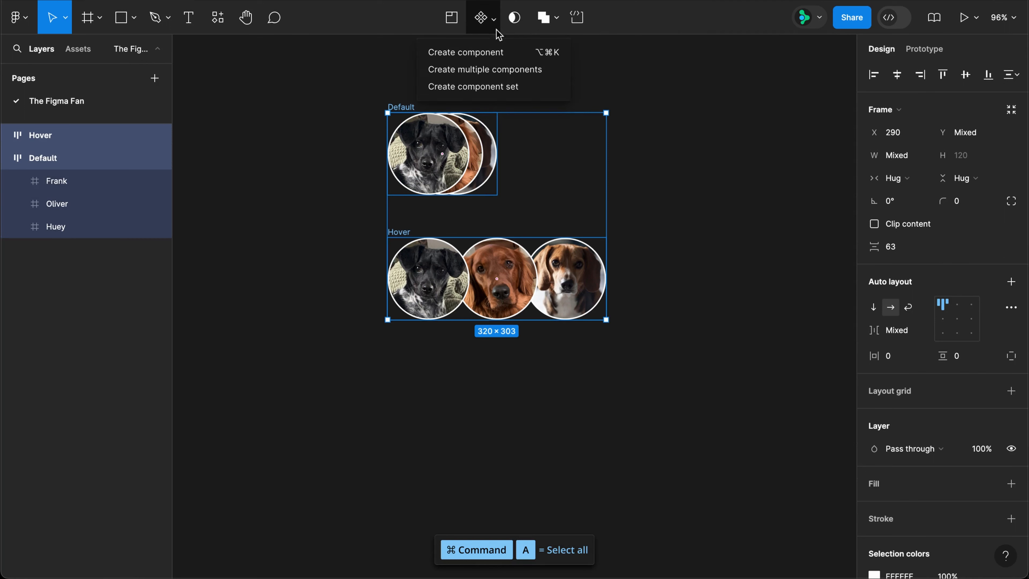
pyautogui.click(484, 86)
pyautogui.doubleClick(420, 92)
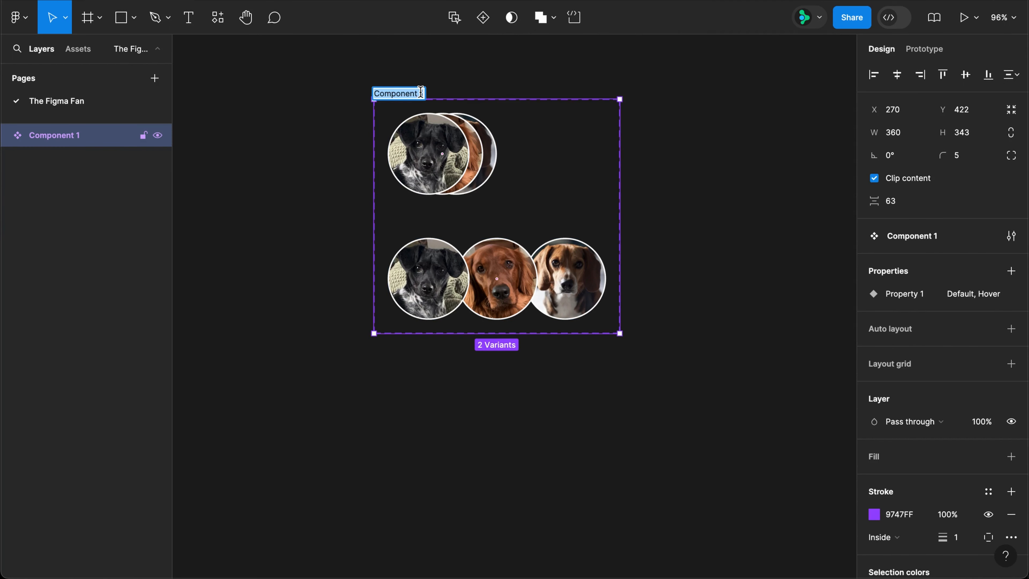
pyautogui.write('Pups')
pyautogui.press('Return')
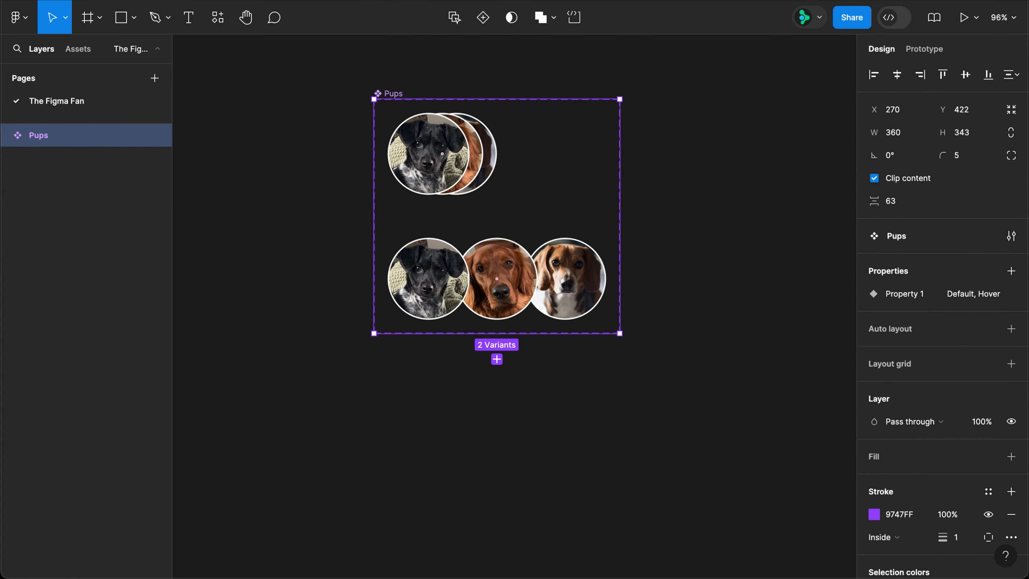
# Link the Default variant to Hover, triggered While hovering.
pyautogui.hotkey('shift', 'e')
pyautogui.click(477, 158)
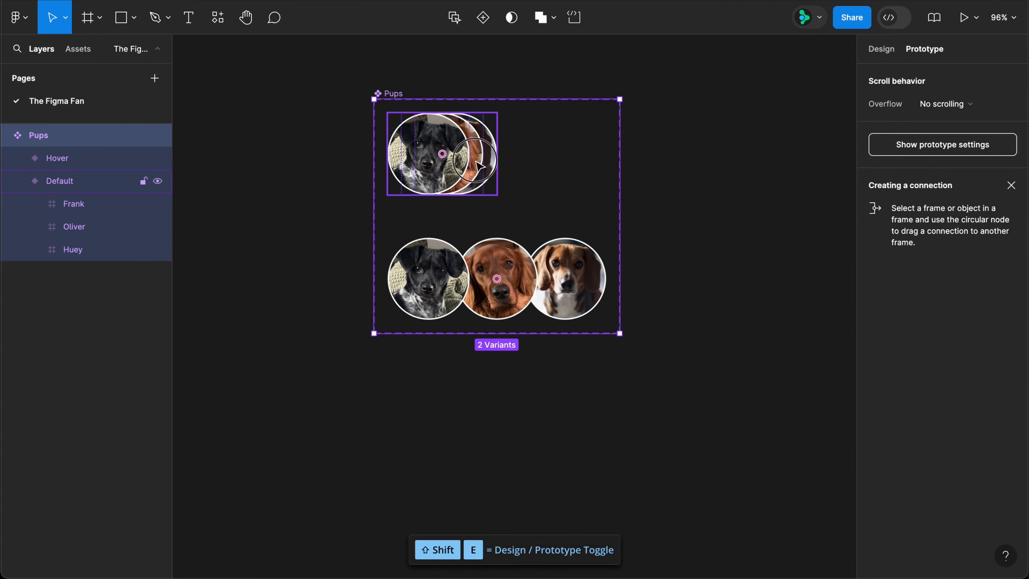
pyautogui.moveTo(442, 195); pyautogui.dragTo(470, 268)
pyautogui.click(440, 274)
pyautogui.click(443, 307)
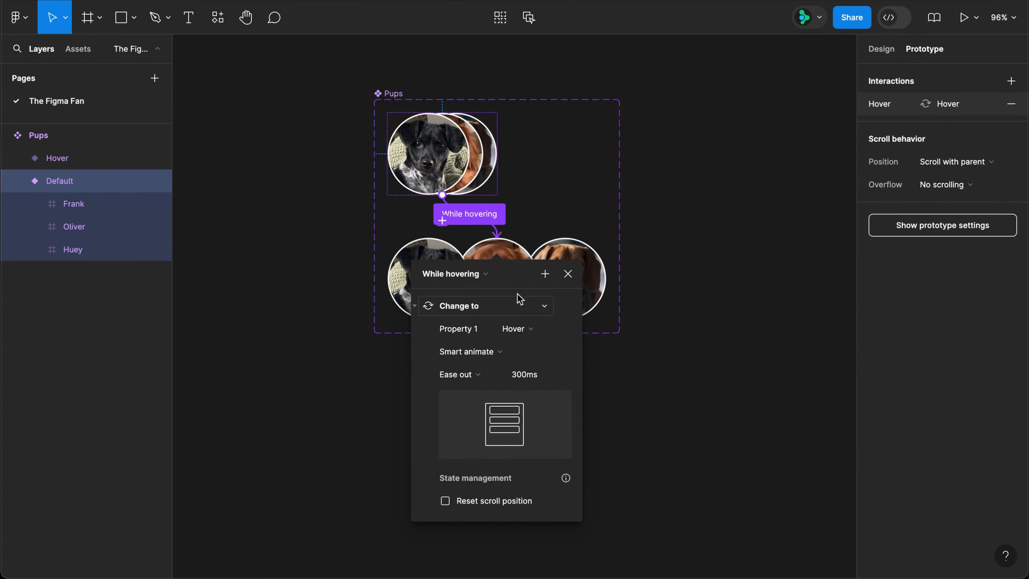
pyautogui.click(568, 275)
# Draw a new 472×250 Frame 1 below the Pups set.
pyautogui.press('f')
pyautogui.moveTo(345, 359); pyautogui.dragTo(668, 530)
pyautogui.hotkey('shift', 'e')
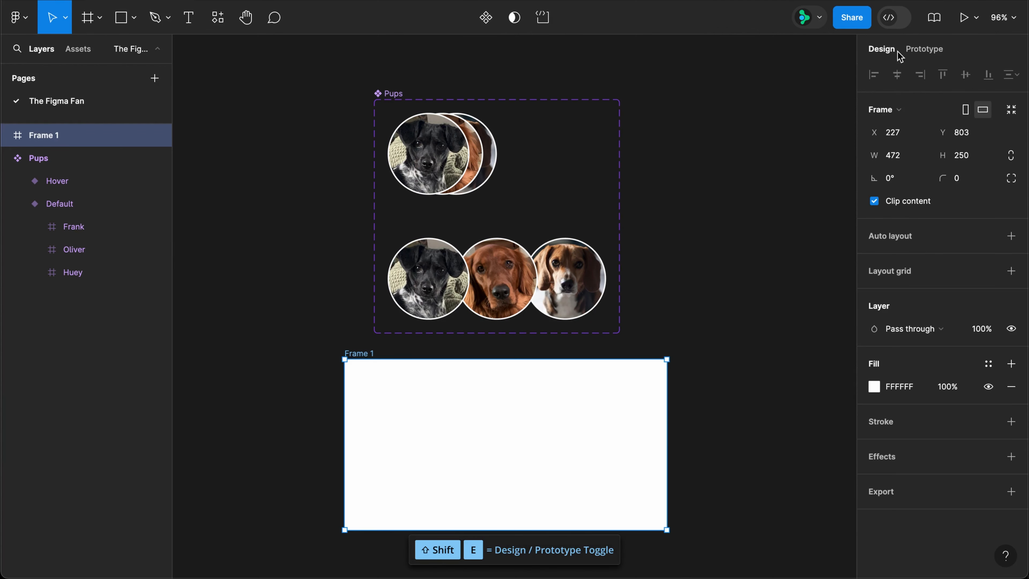
# Give Frame 1 a black 000 fill.
pyautogui.click(900, 385)
pyautogui.write('000')
pyautogui.press('Return')
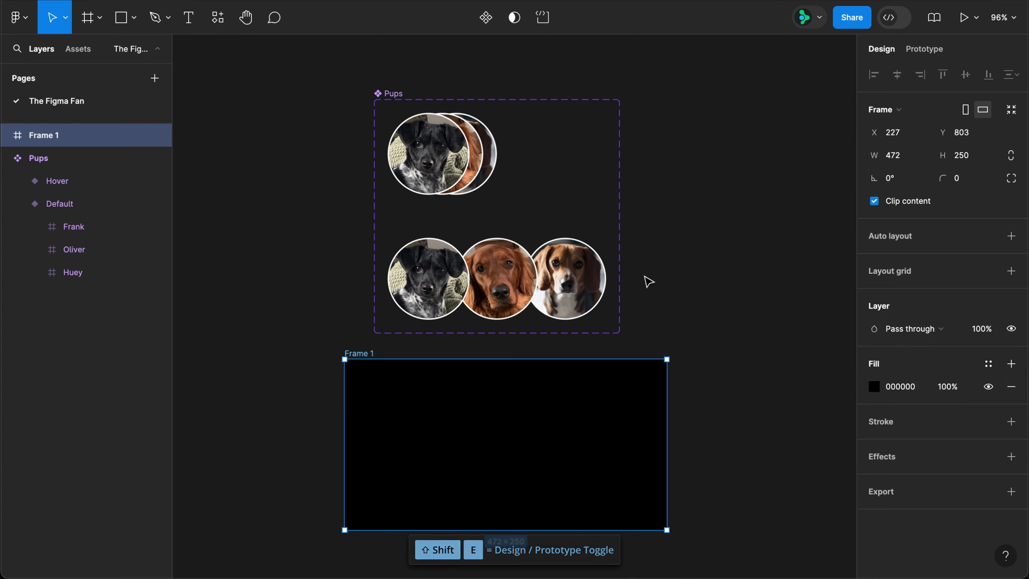
# Place a Default Pups instance inside Frame 1 and preview its hover fan-out.
pyautogui.click(457, 163)
pyautogui.moveTo(517, 370); pyautogui.dragTo(472, 453)
pyautogui.click(370, 352)
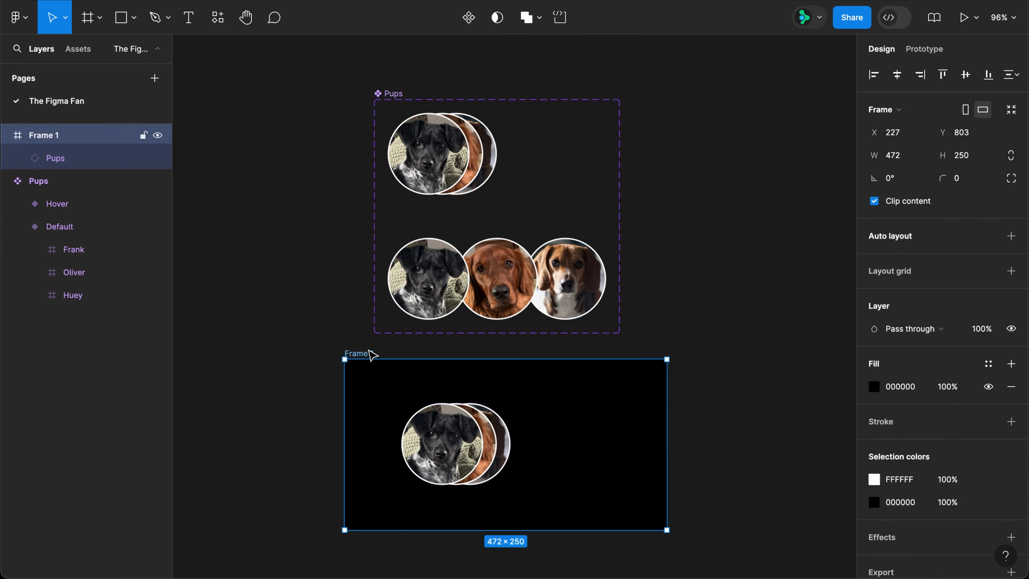
pyautogui.moveTo(450, 315)
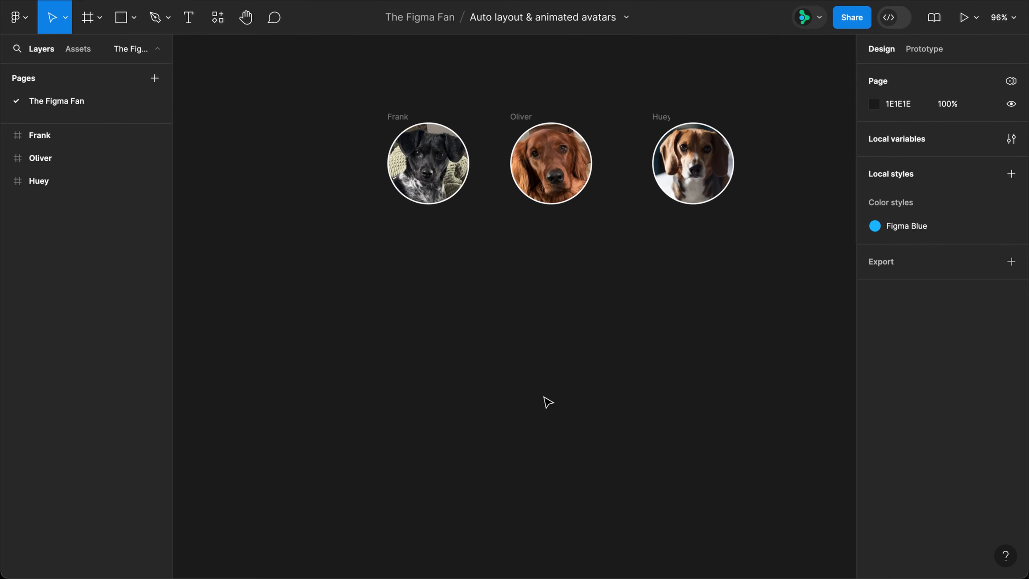
# Distribute Frank, Oliver and Huey horizontally with -20 spacing so they overlap.
pyautogui.press('super+a')
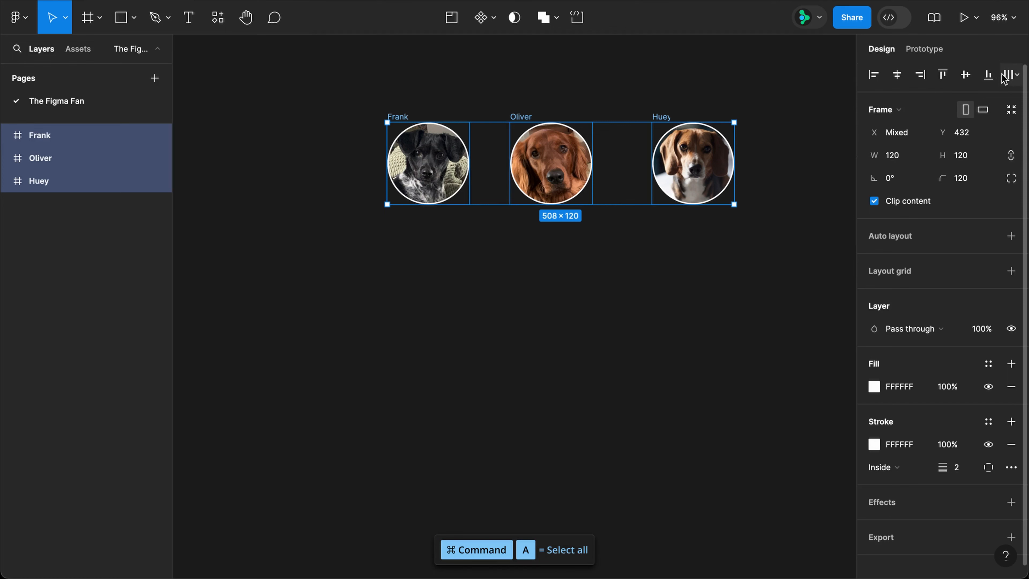
pyautogui.click(1005, 75)
pyautogui.click(979, 137)
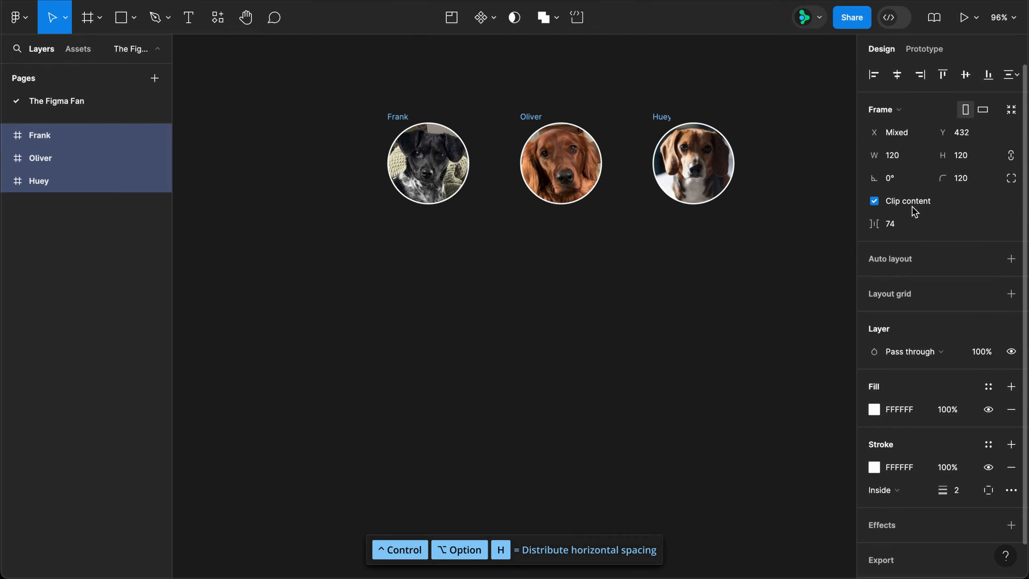
pyautogui.click(905, 228)
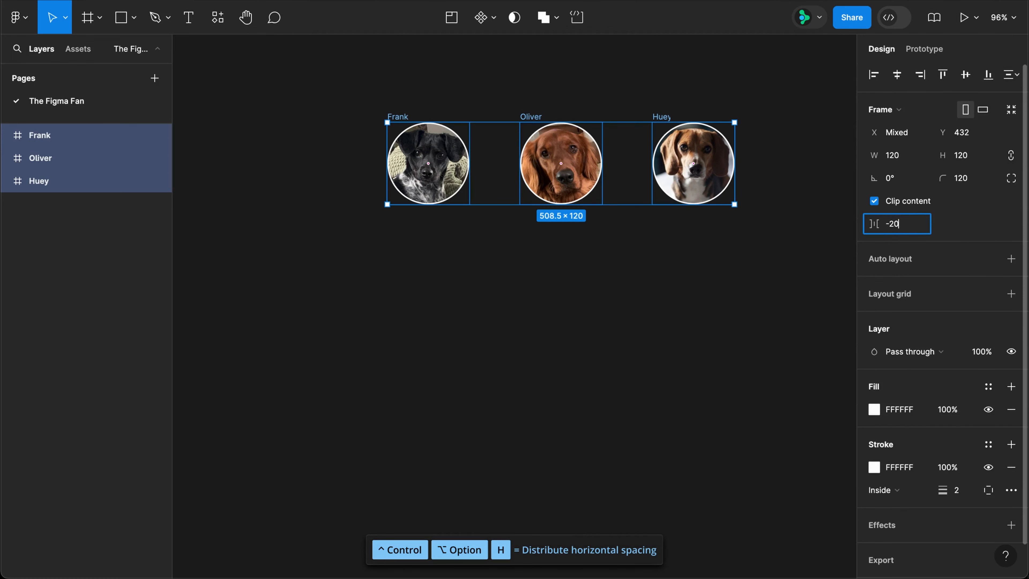
pyautogui.write('-20')
pyautogui.press('Return')
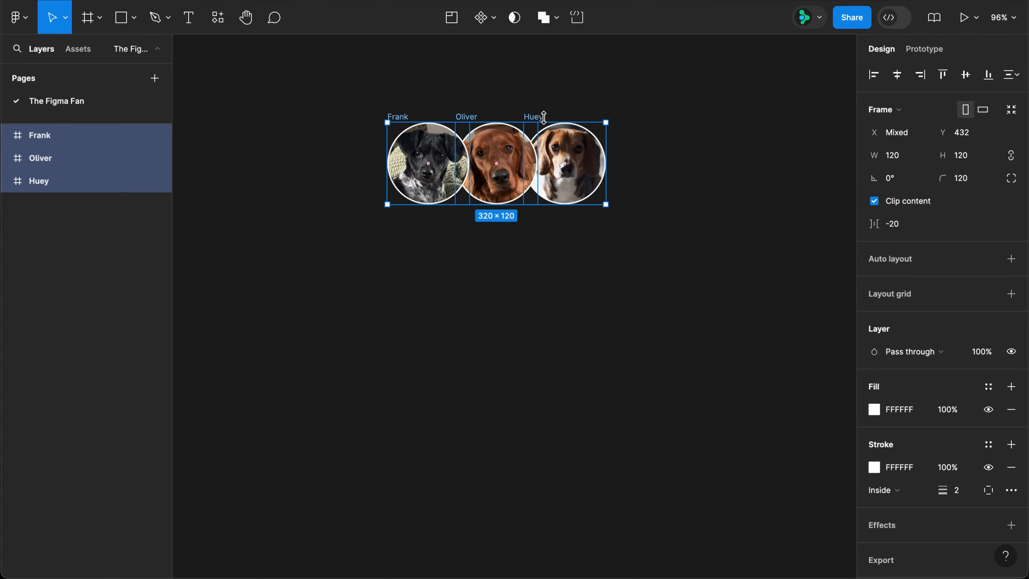
# Bring Oliver in front of the other dogs, then select all three.
pyautogui.click(468, 118)
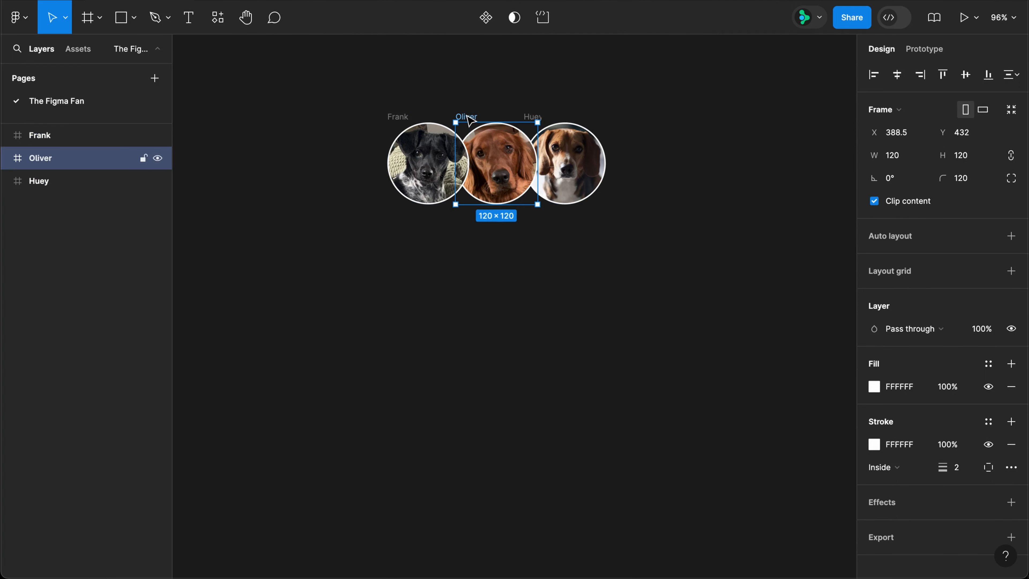
pyautogui.press(']')
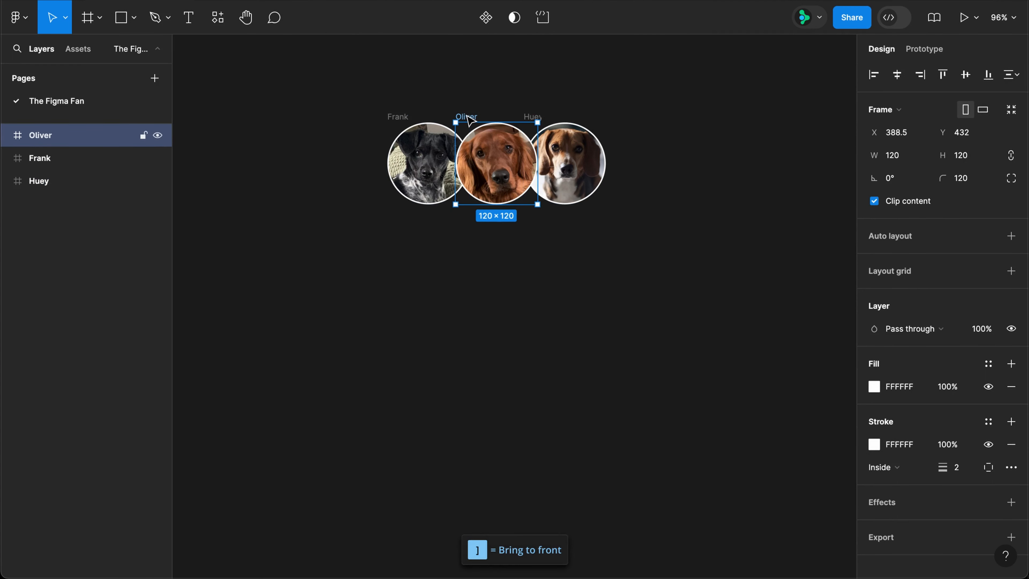
pyautogui.press('super+a')
# Wrap the three dog circles in a frame named Pups.
pyautogui.press('super+alt+g')
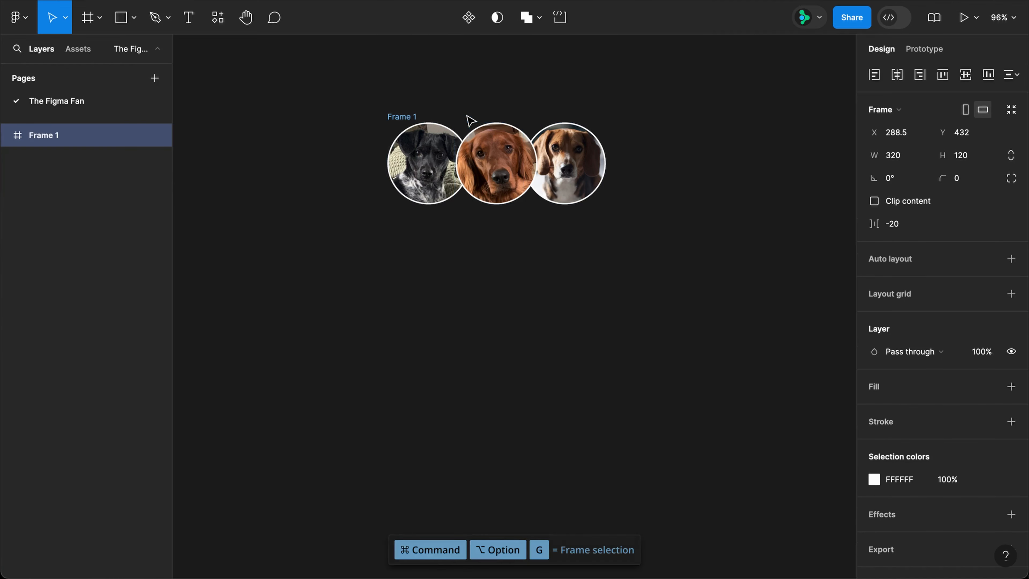
pyautogui.doubleClick(401, 113)
pyautogui.write('Pups')
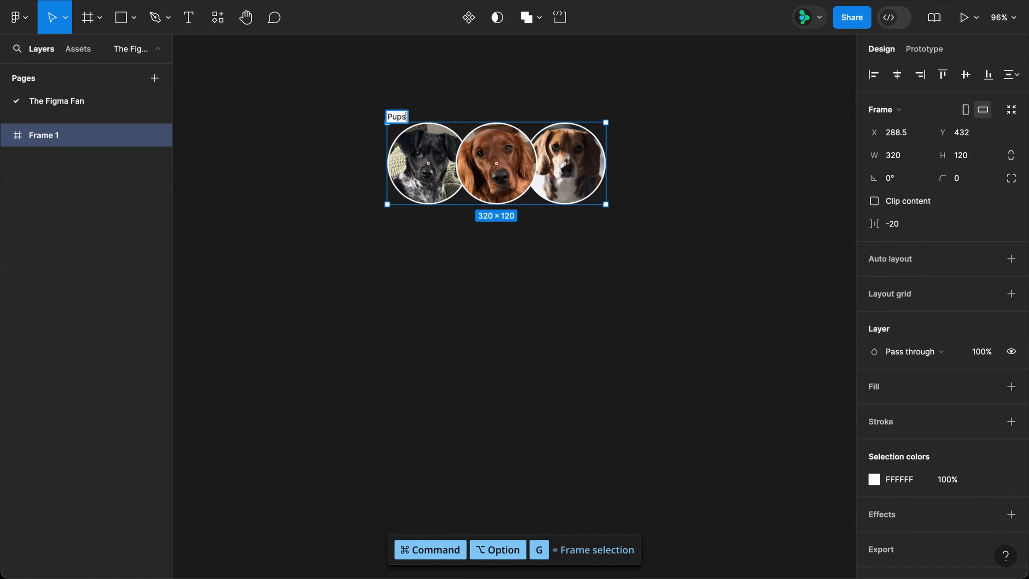
pyautogui.press('Return')
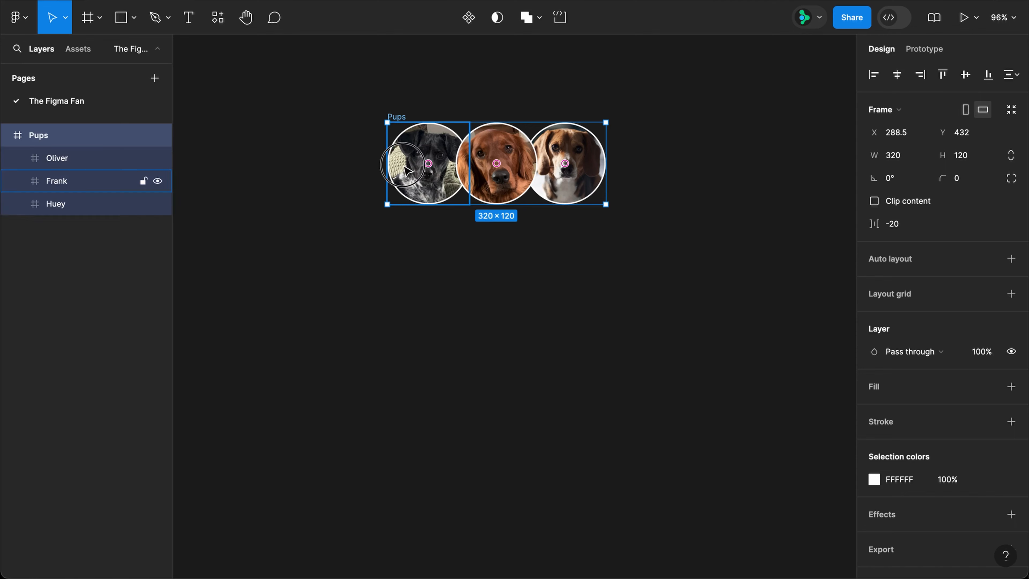
# Constrain Frank to the left, Oliver to the centre and Huey to the right.
pyautogui.click(407, 170)
pyautogui.hotkey('alt', 'a')
pyautogui.click(471, 192)
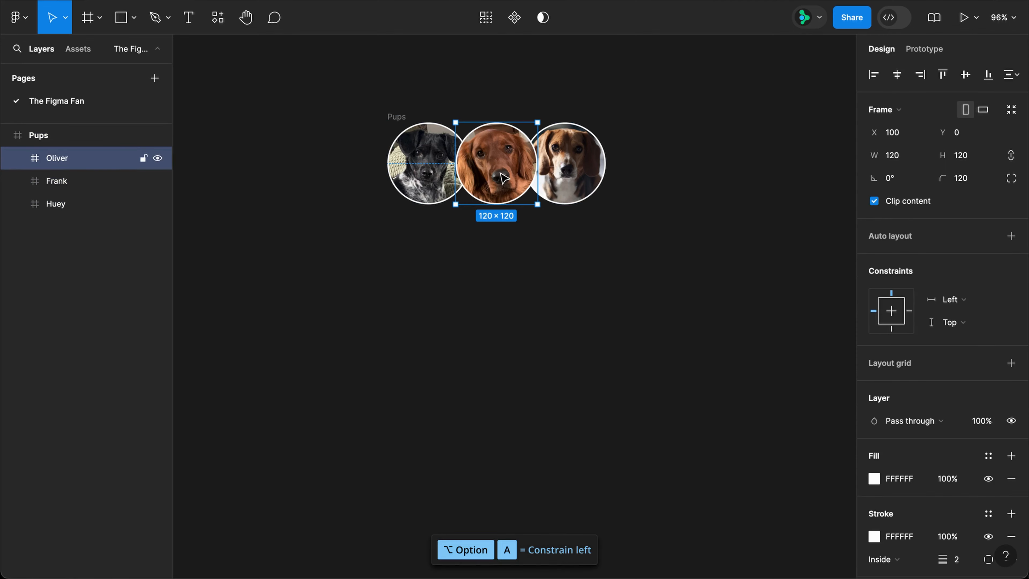
pyautogui.hotkey('alt', 'h')
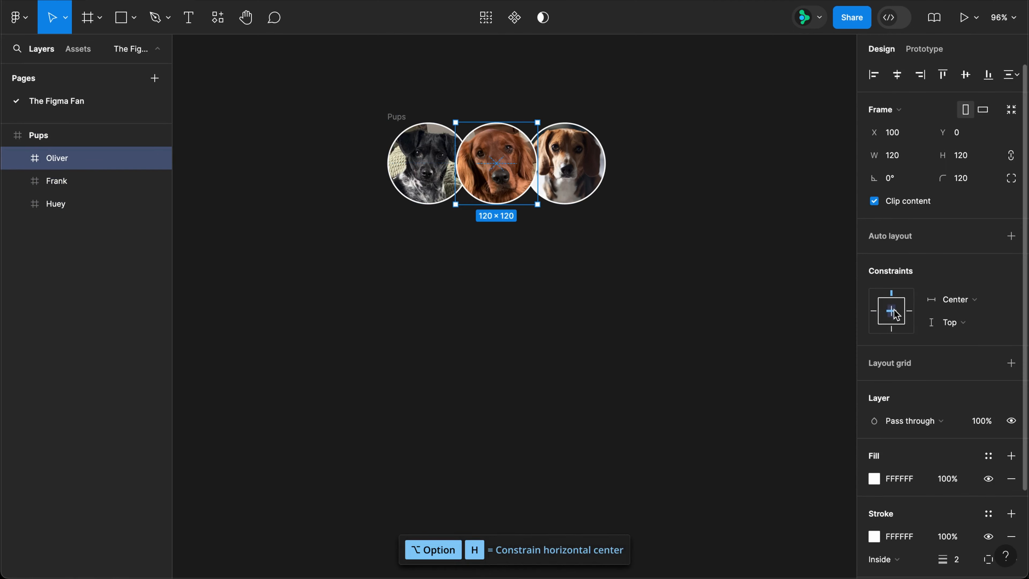
pyautogui.click(578, 185)
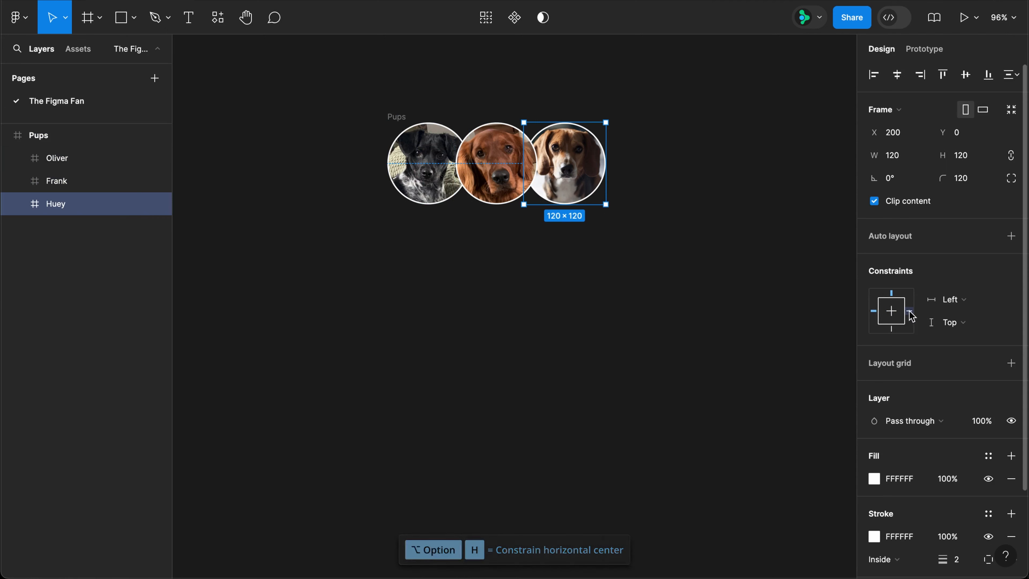
pyautogui.hotkey('alt', 'd')
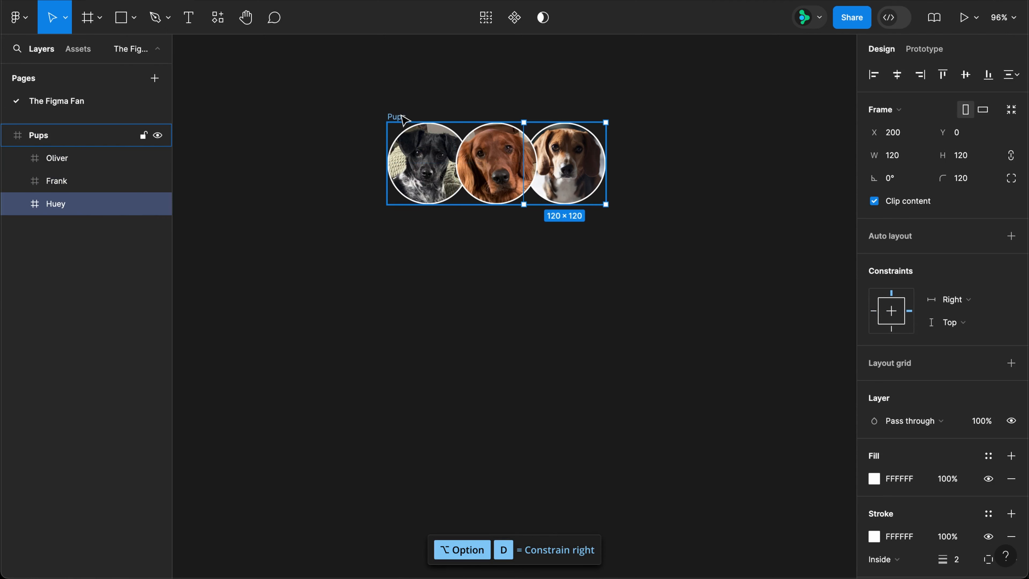
# Test-resize Pups to see the dogs spread, then undo back to 320 wide.
pyautogui.click(405, 115)
pyautogui.moveTo(609, 175); pyautogui.dragTo(586, 181)
pyautogui.press('super+z')
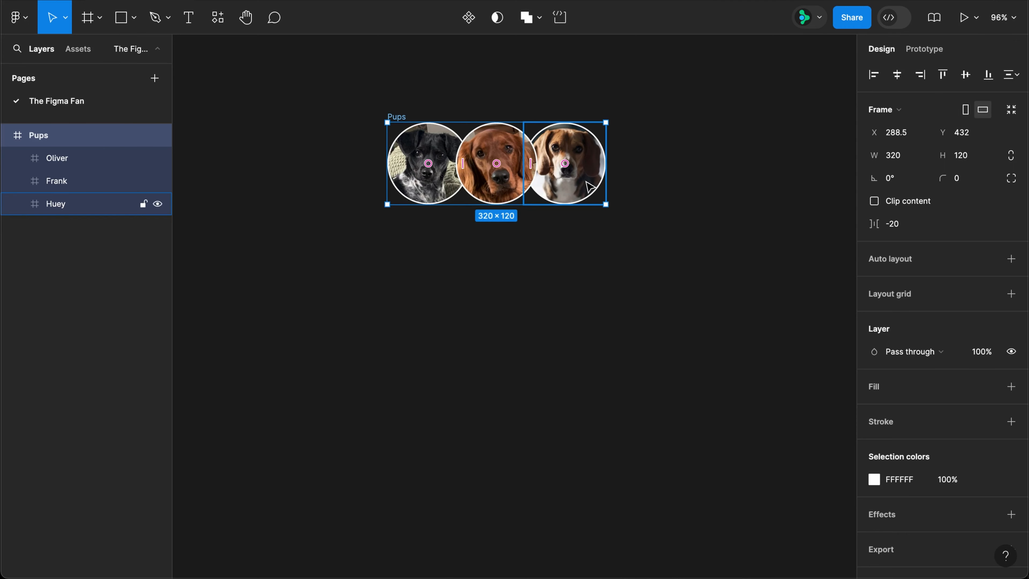
# Draw a frame around the Pups row, fill it black (000000), and centre the pups inside.
pyautogui.press('f')
pyautogui.moveTo(349, 93); pyautogui.dragTo(645, 238)
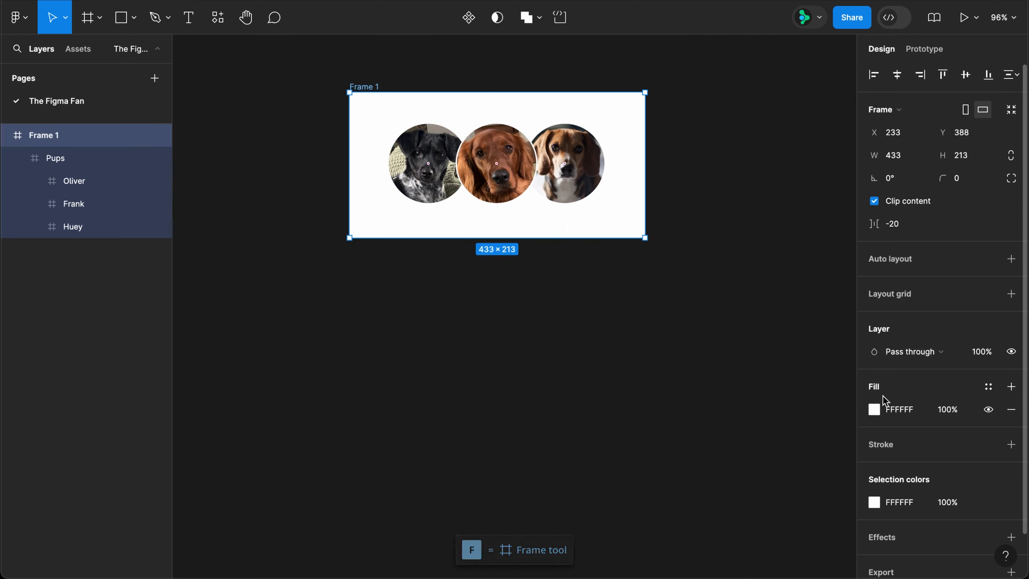
pyautogui.click(898, 410)
pyautogui.write('0')
pyautogui.press('Return')
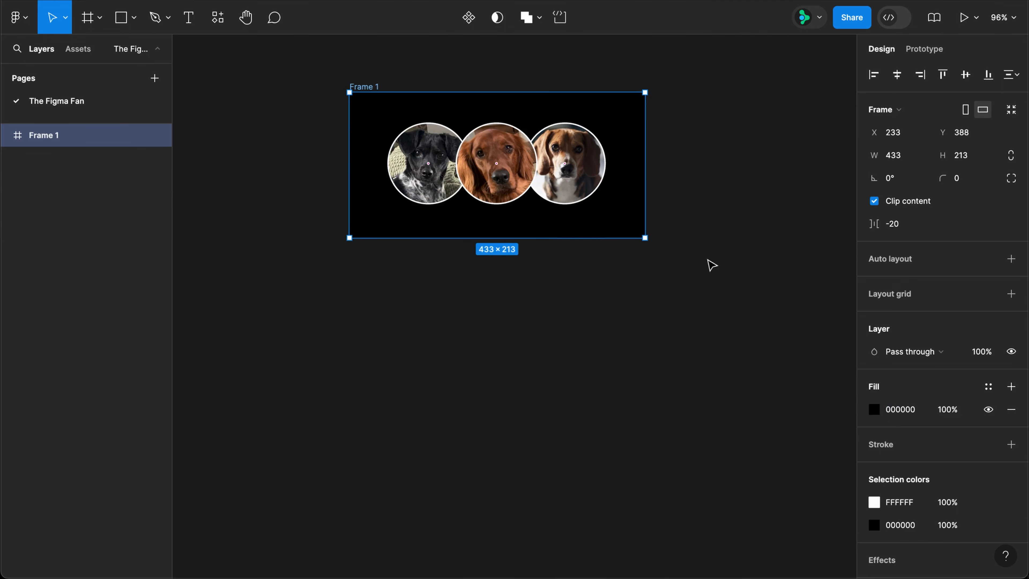
pyautogui.moveTo(539, 174); pyautogui.dragTo(521, 187)
# Duplicate Frame 1 below as Frame 2 and squeeze Frame 1's pups to 181 wide.
pyautogui.click(379, 88)
pyautogui.moveTo(368, 86); pyautogui.dragTo(374, 283)
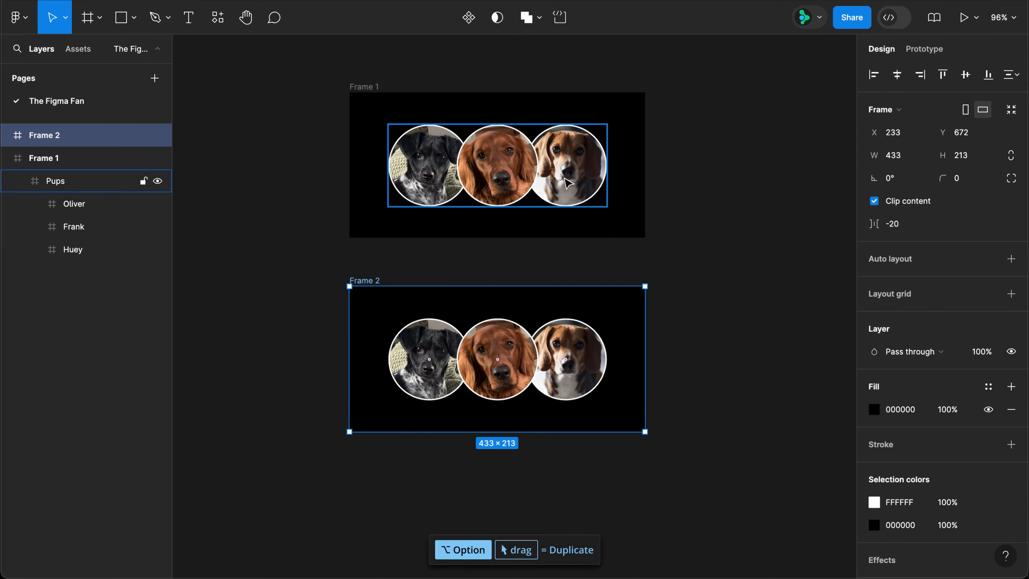
pyautogui.click(575, 180)
pyautogui.moveTo(608, 177); pyautogui.dragTo(507, 196)
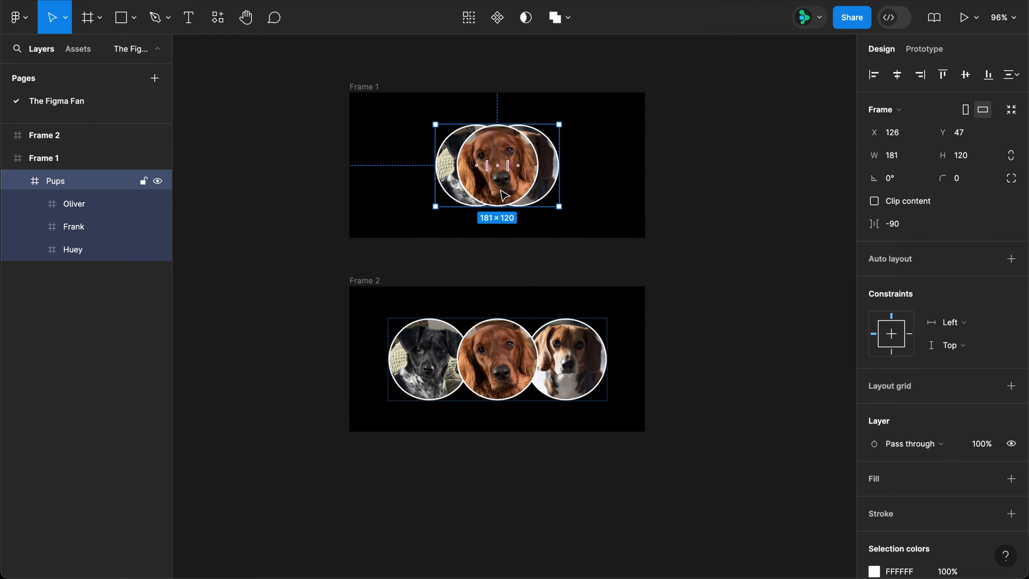
# Link Frame 1's pups to Frame 2 with a While hovering trigger, then preview and close the prototype.
pyautogui.click(916, 52)
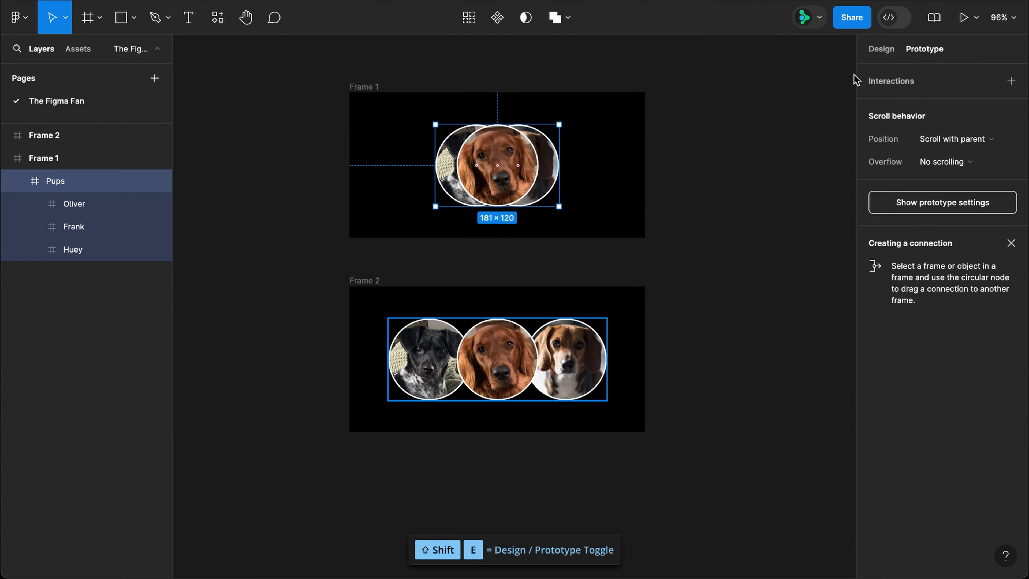
pyautogui.moveTo(497, 207); pyautogui.dragTo(493, 309)
pyautogui.click(452, 322)
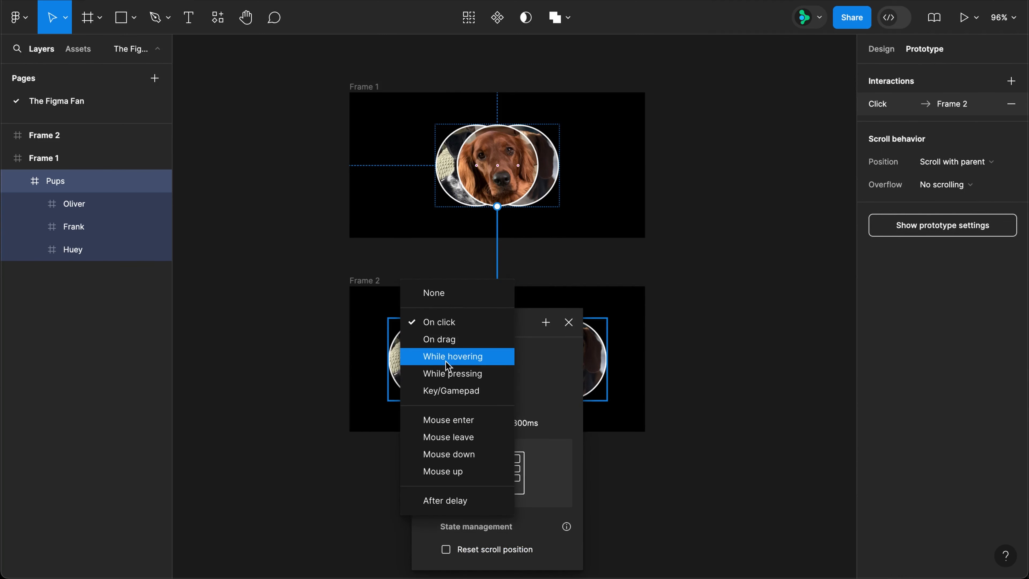
pyautogui.click(446, 361)
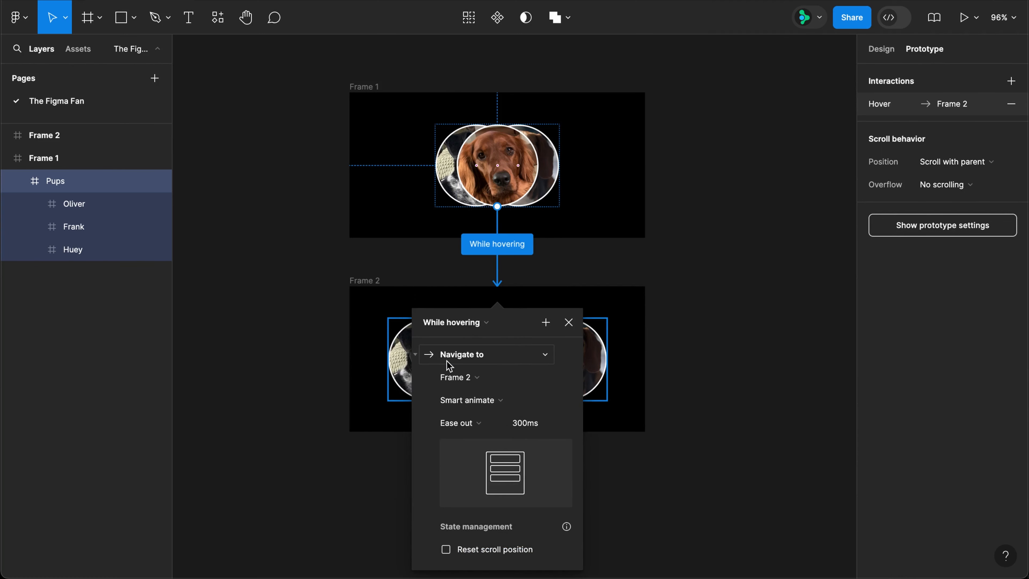
pyautogui.click(569, 323)
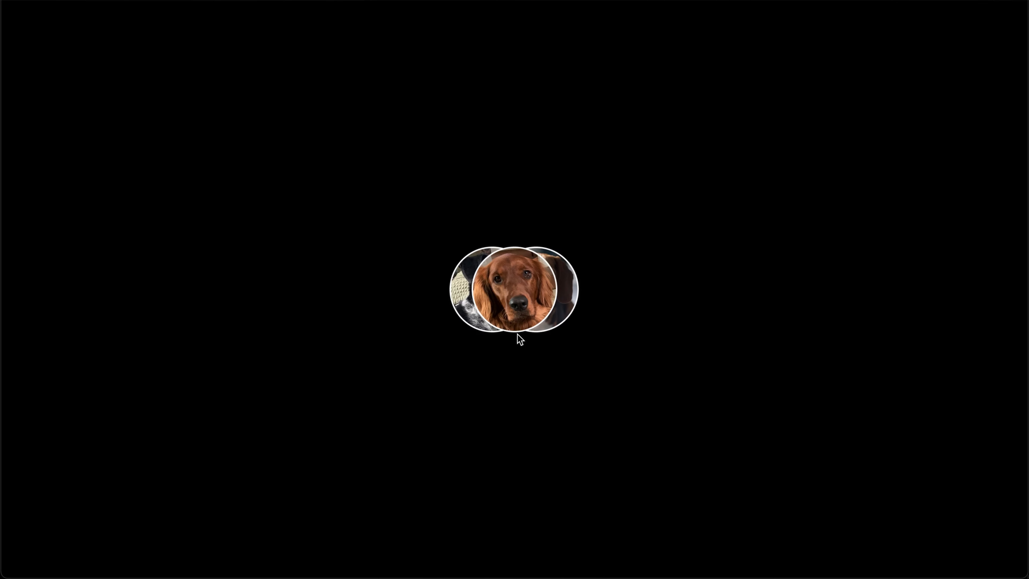
pyautogui.moveTo(516, 328)
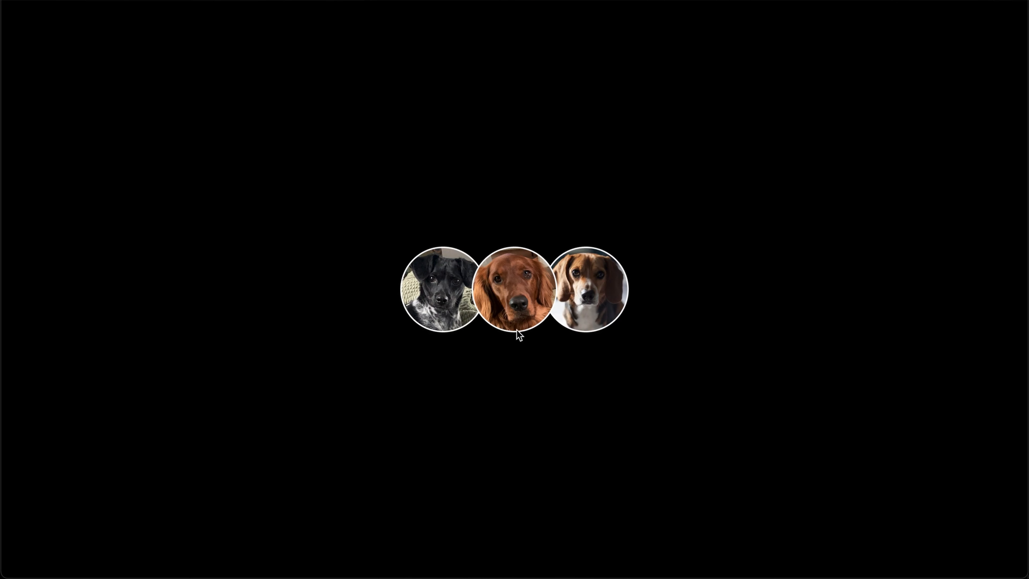
pyautogui.press('Escape')
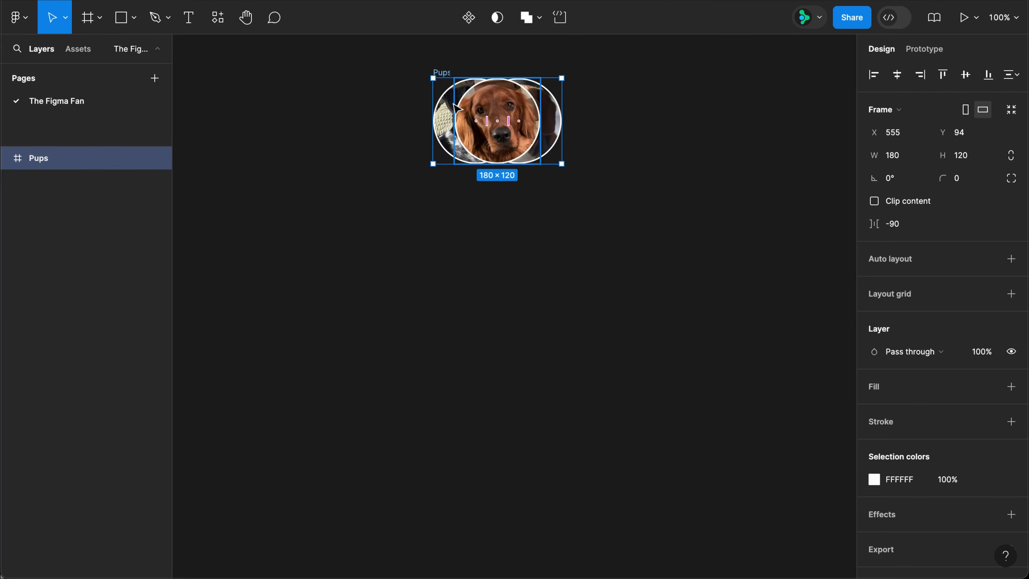
# Rename the pups frame to Default and duplicate it below.
pyautogui.doubleClick(437, 72)
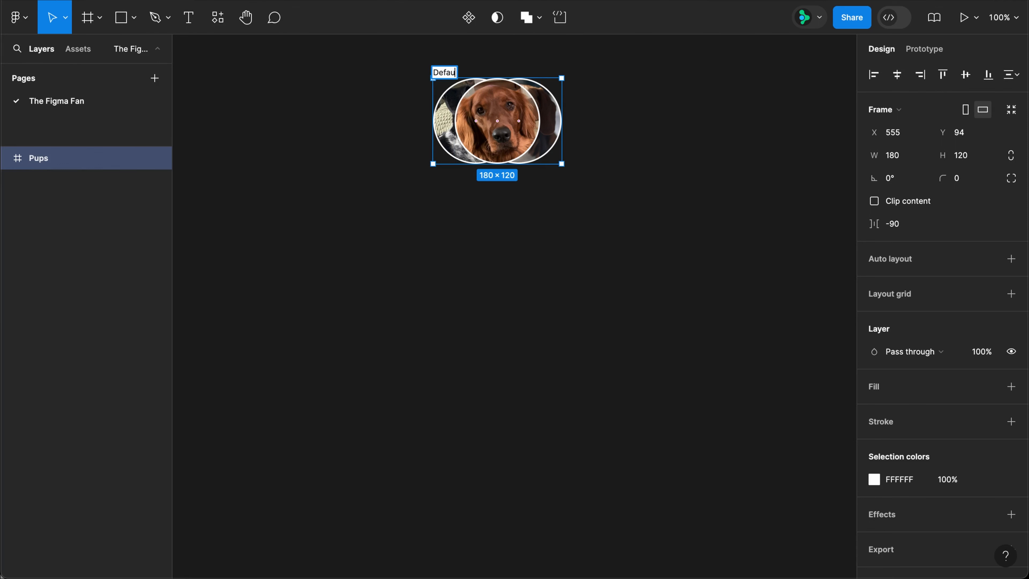
pyautogui.write('Default')
pyautogui.press('Return')
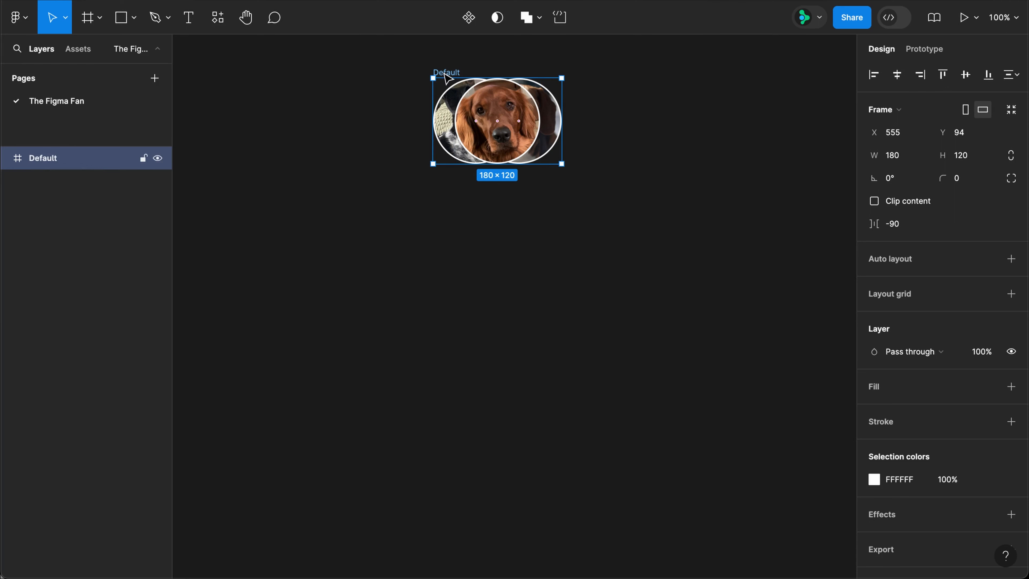
pyautogui.moveTo(447, 77); pyautogui.dragTo(447, 194)
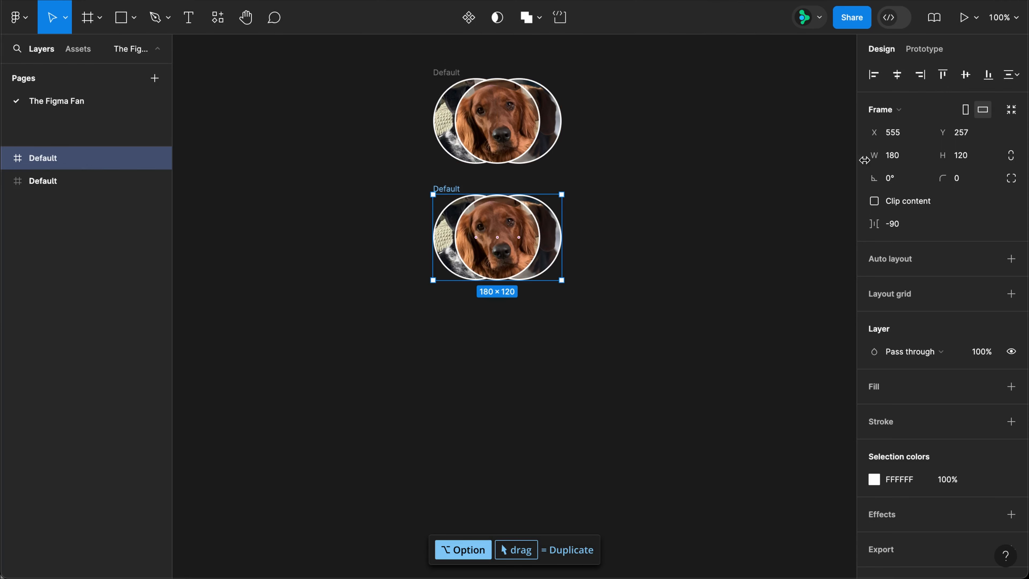
# Widen the copy to 320, rename it Hover, and select both frames.
pyautogui.click(897, 156)
pyautogui.write('320')
pyautogui.press('Return')
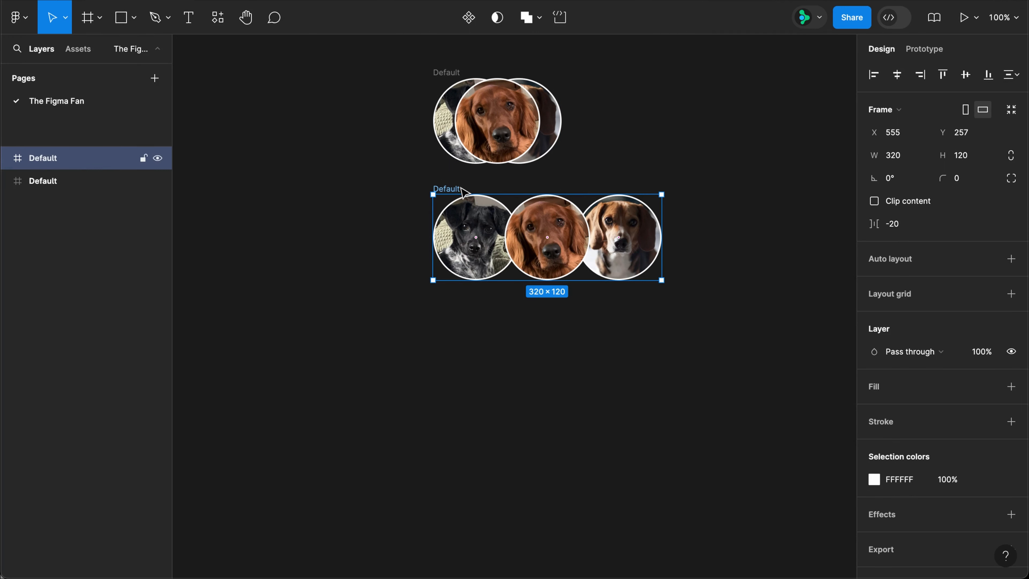
pyautogui.doubleClick(458, 188)
pyautogui.write('Hover')
pyautogui.press('Return')
pyautogui.press('super+a')
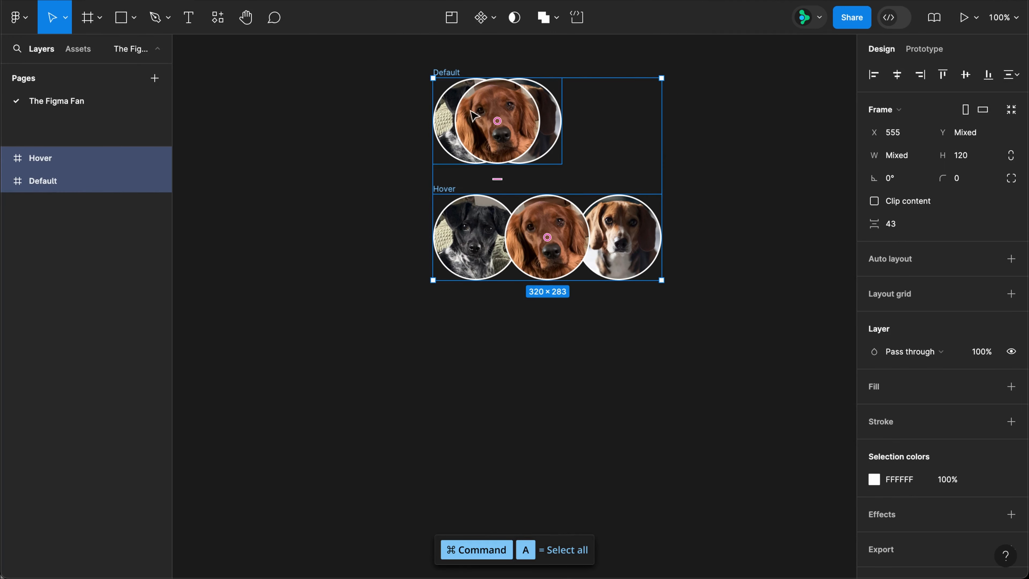
pyautogui.click(493, 19)
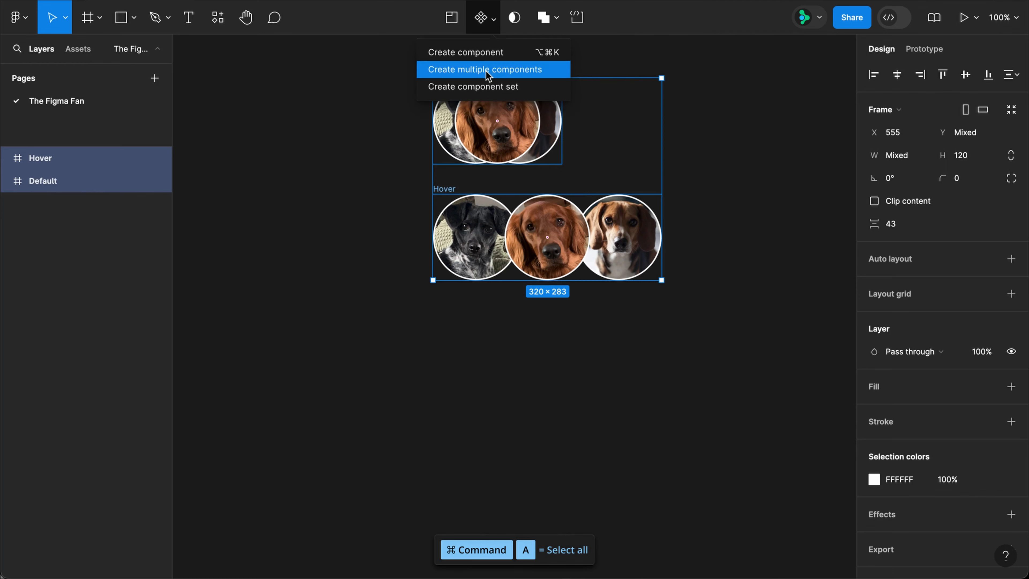
# Combine Default and Hover into a component set named Pups.
pyautogui.click(485, 86)
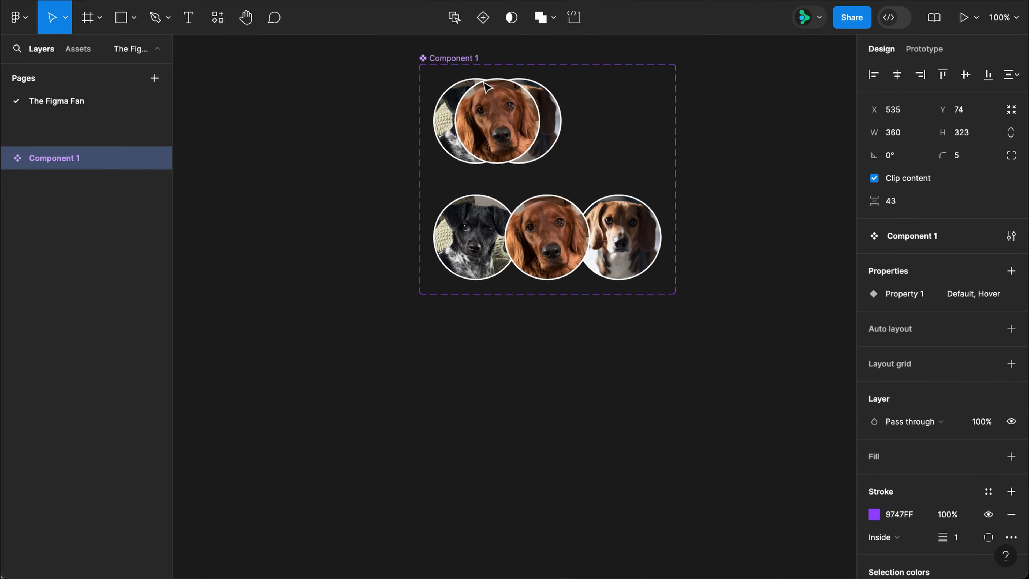
pyautogui.doubleClick(471, 58)
pyautogui.write('Pups')
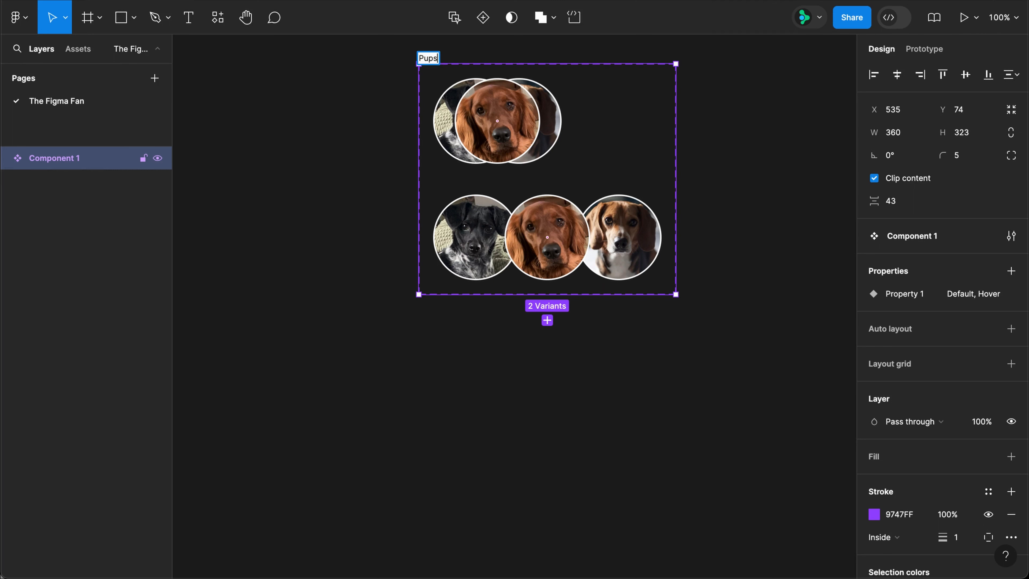
pyautogui.press('Return')
# Prototype the Default variant to change to Hover while hovering.
pyautogui.click(925, 49)
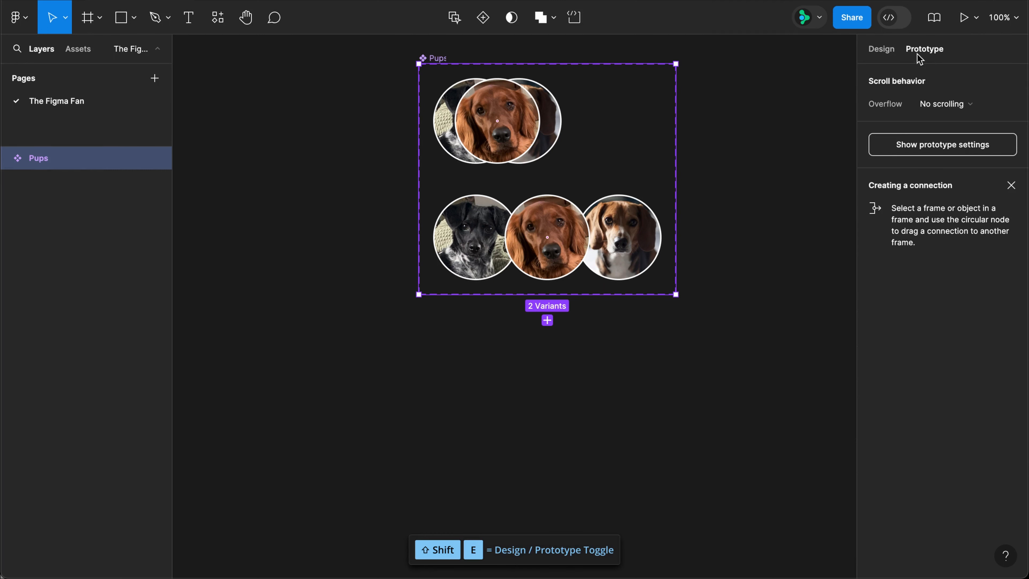
pyautogui.click(506, 153)
pyautogui.moveTo(498, 164); pyautogui.dragTo(529, 206)
pyautogui.click(511, 230)
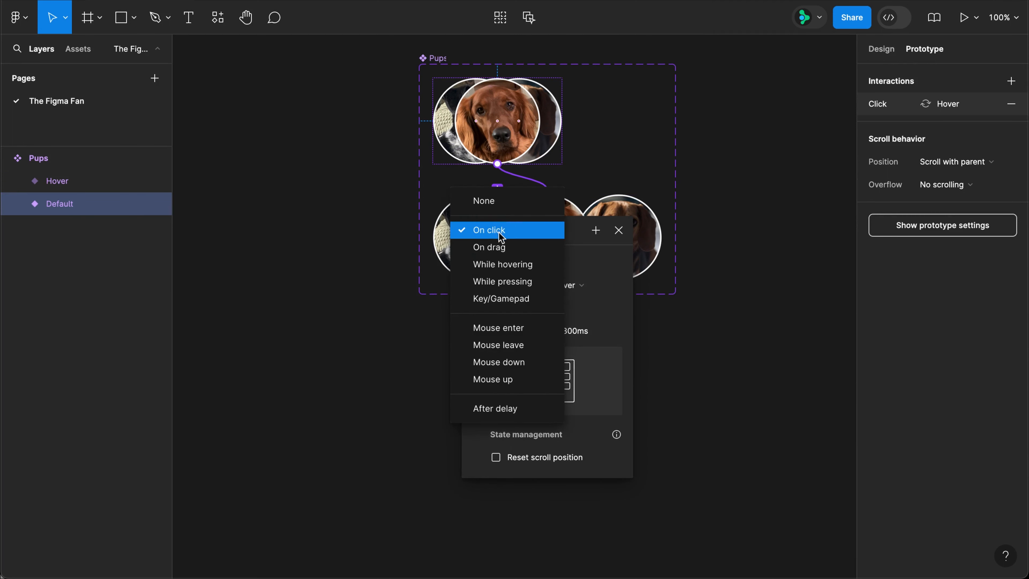
pyautogui.click(500, 263)
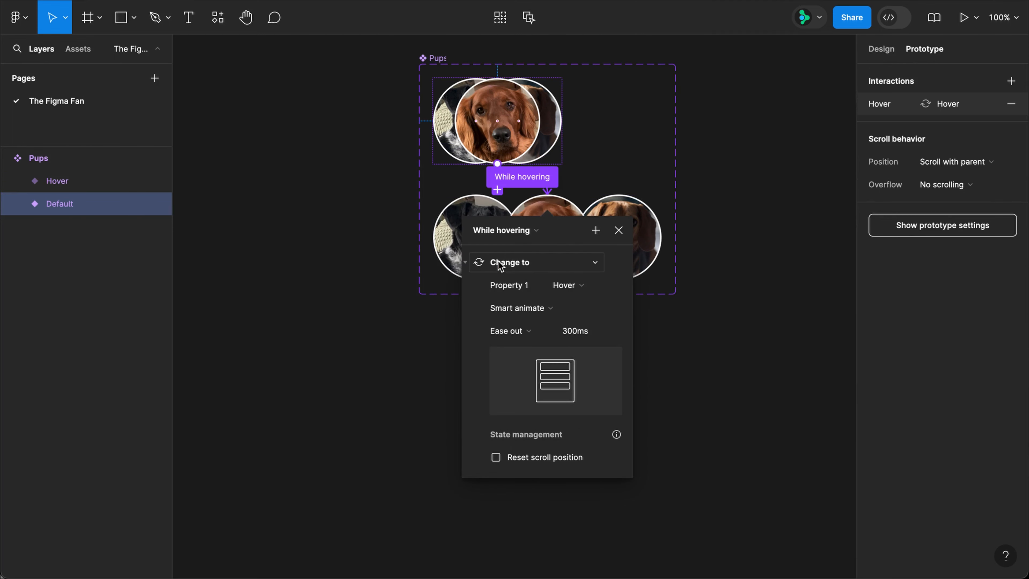
pyautogui.click(618, 230)
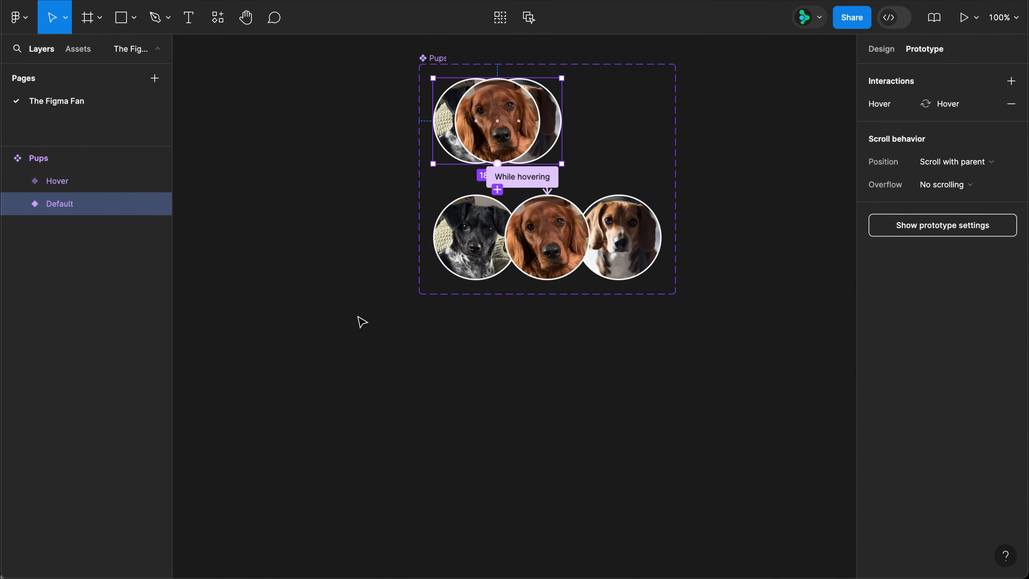
# Draw a new Frame 1 below the Pups component and fill it black (000).
pyautogui.press('f')
pyautogui.moveTo(360, 323); pyautogui.dragTo(721, 493)
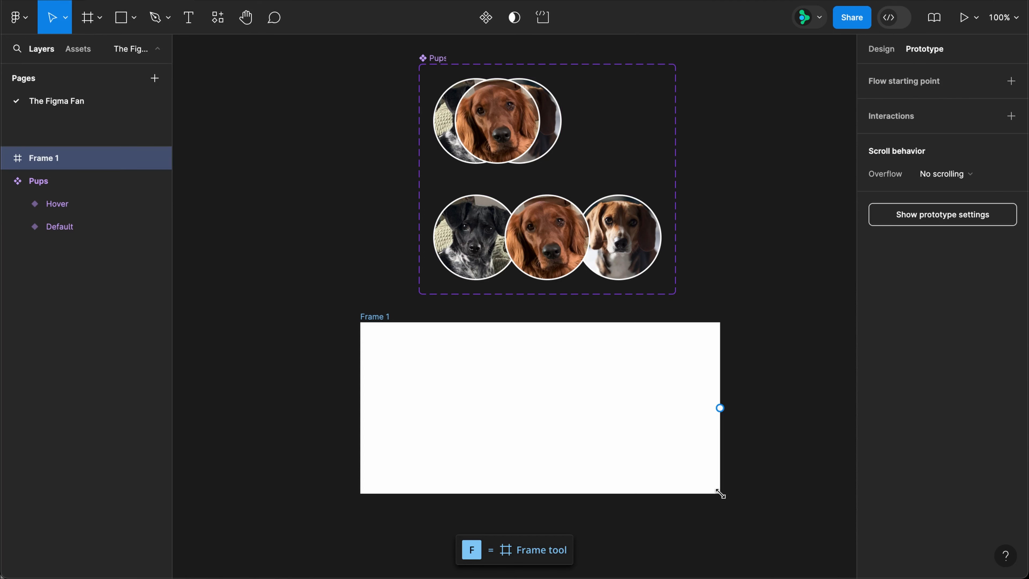
pyautogui.hotkey('shift', 'e')
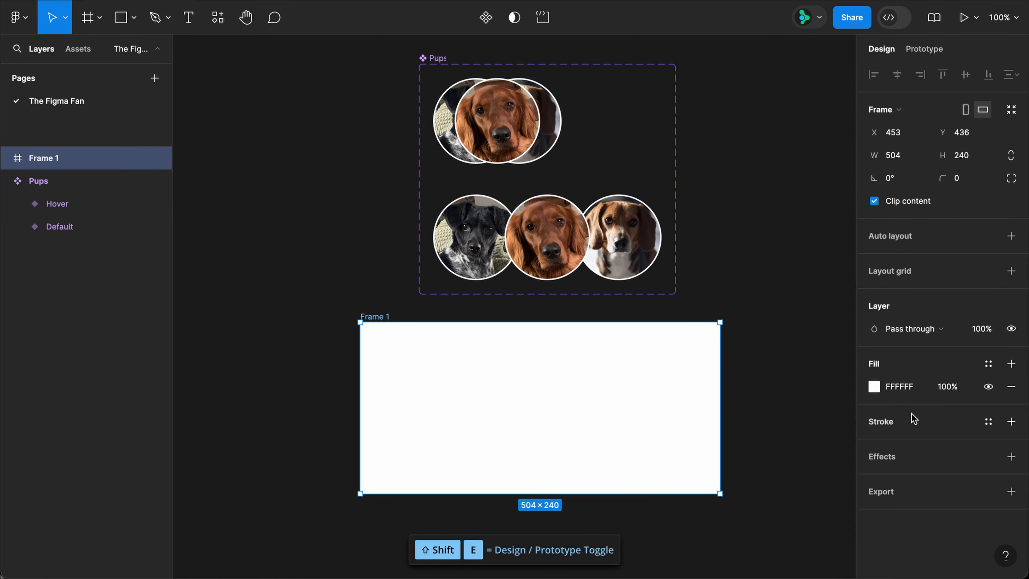
pyautogui.click(905, 390)
pyautogui.write('000')
pyautogui.press('Return')
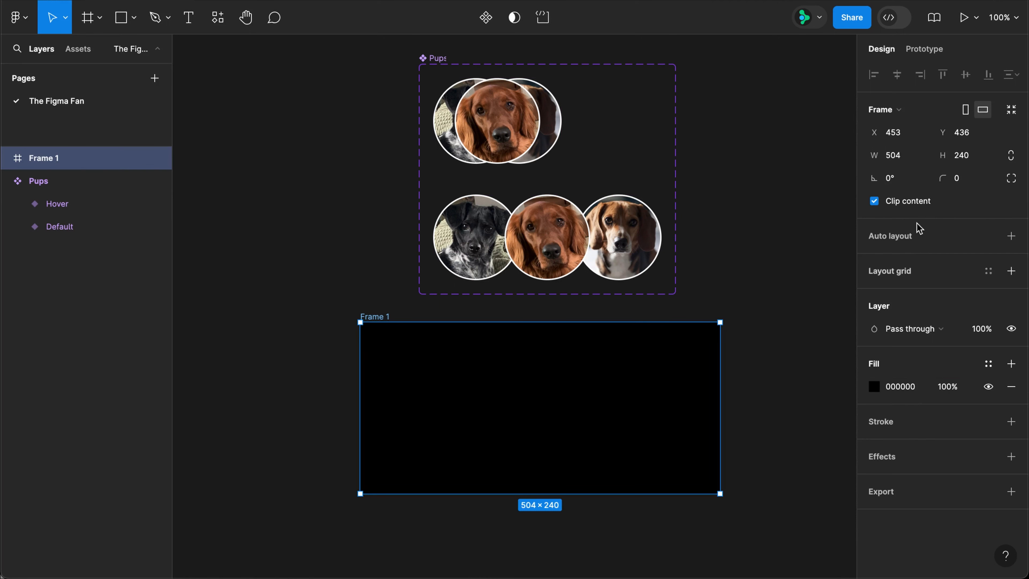
# Make Frame 1 the Flow 1 prototype starting point.
pyautogui.hotkey('shift', 'e')
pyautogui.click(1012, 82)
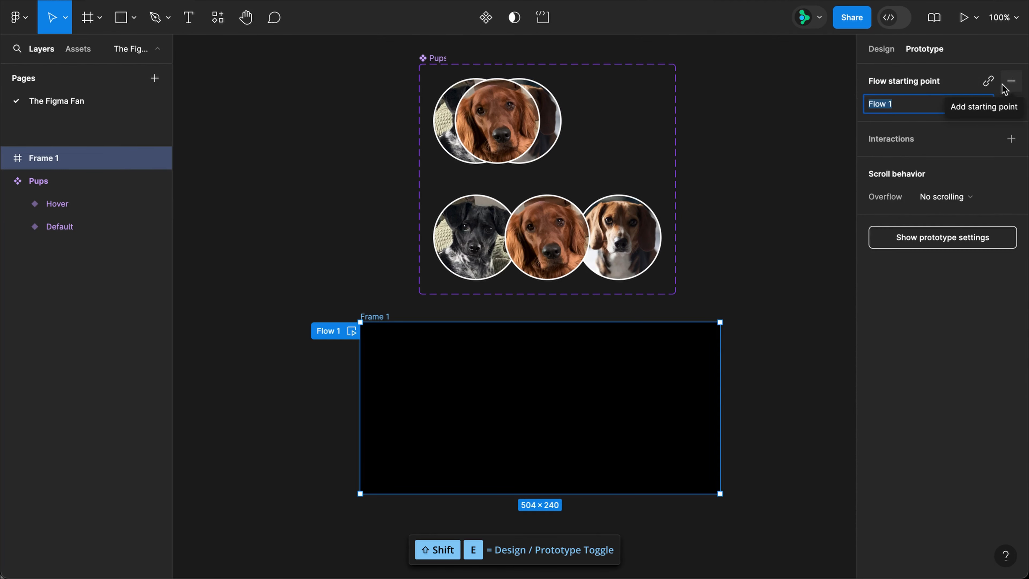
pyautogui.click(508, 120)
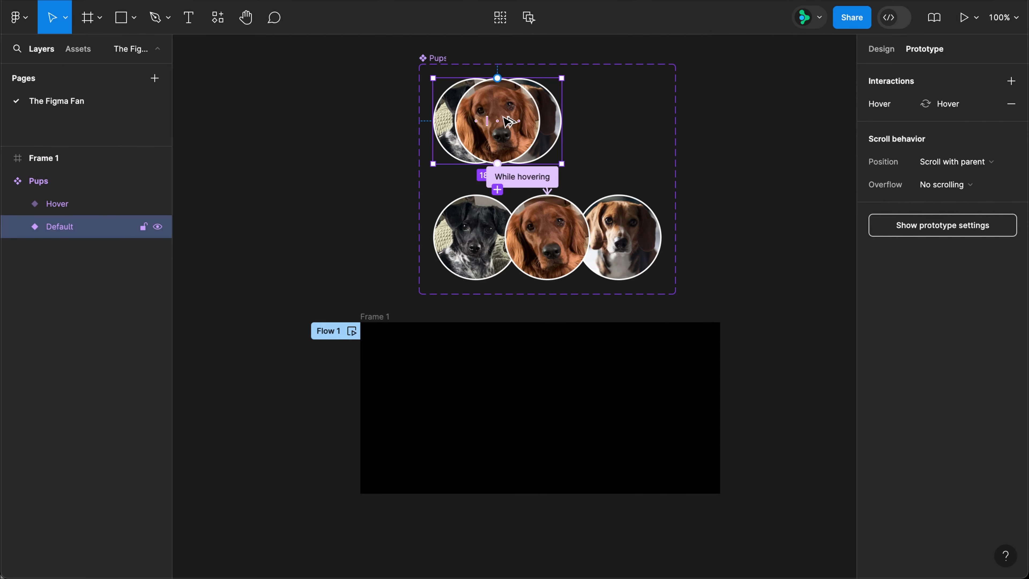
# Place a Pups instance centred in black Frame 1 and test its hover in the Flow 1 preview.
pyautogui.moveTo(508, 120); pyautogui.dragTo(548, 410)
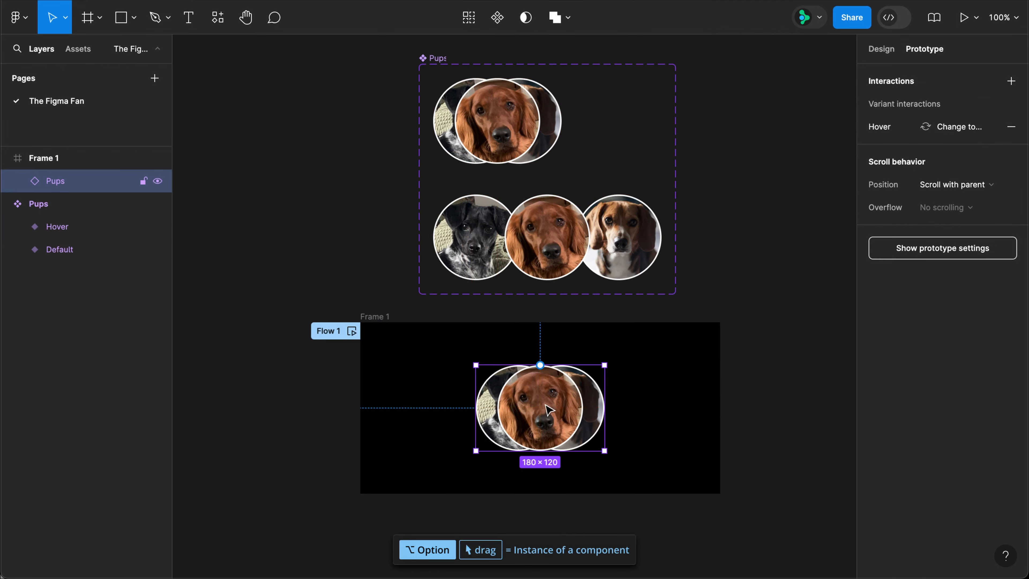
pyautogui.click(351, 330)
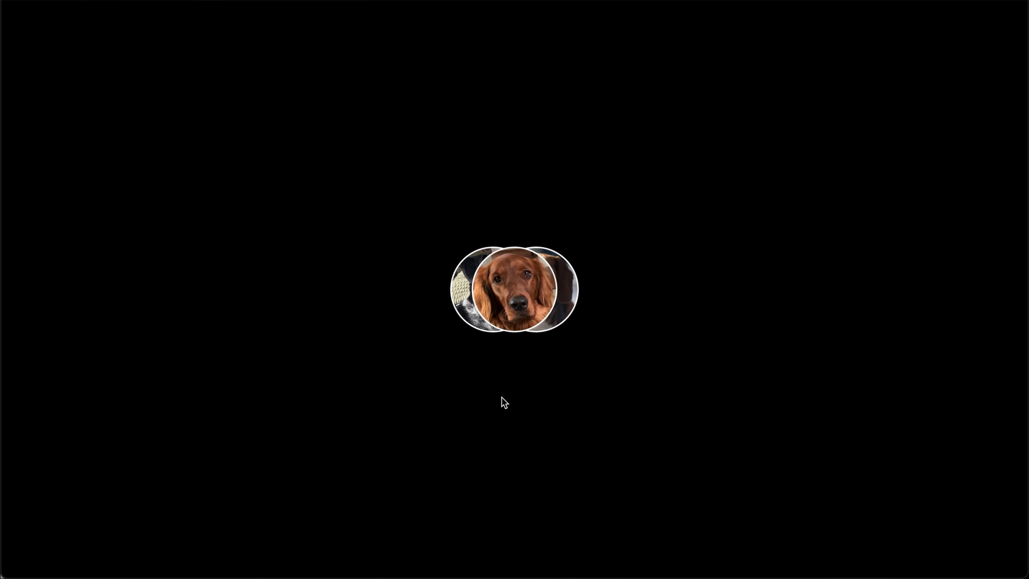
pyautogui.press('Escape')
pyautogui.click(536, 159)
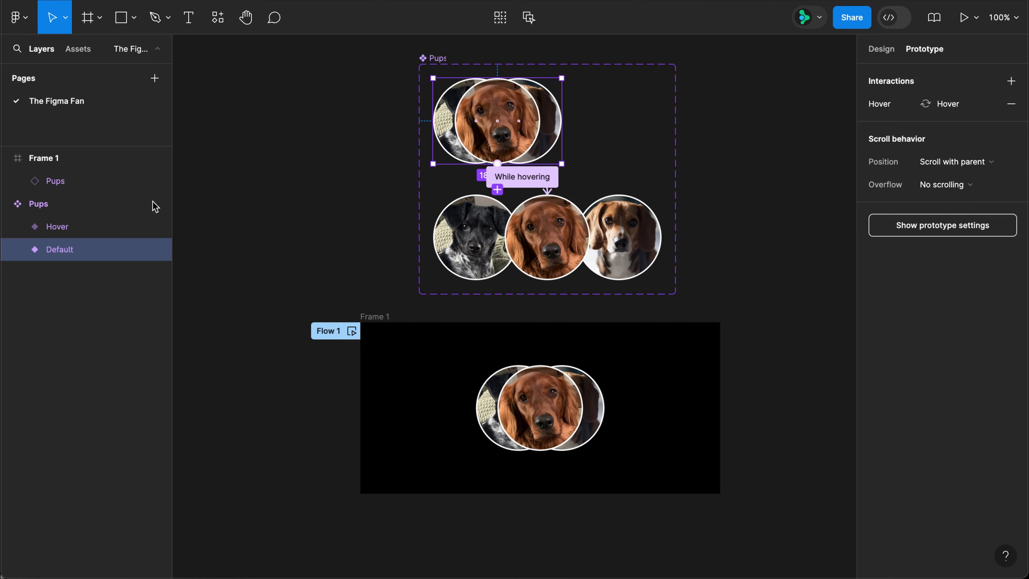
# Wrap Oliver, Huey and Frank in the Default variant in a frame named Pups.
pyautogui.click(19, 250)
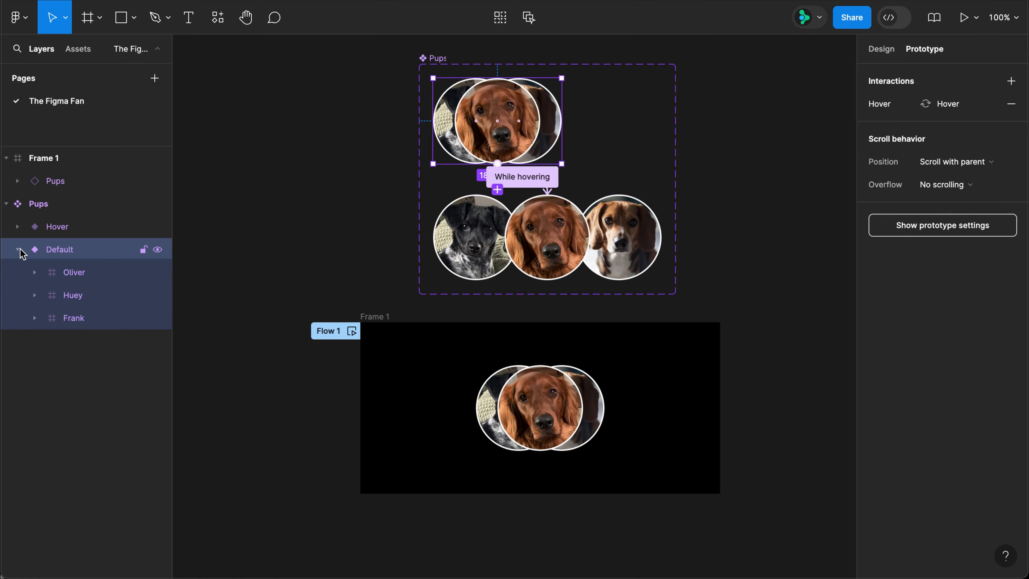
pyautogui.click(75, 276)
pyautogui.keyDown('shift'); pyautogui.click(80, 320); pyautogui.keyUp('shift')
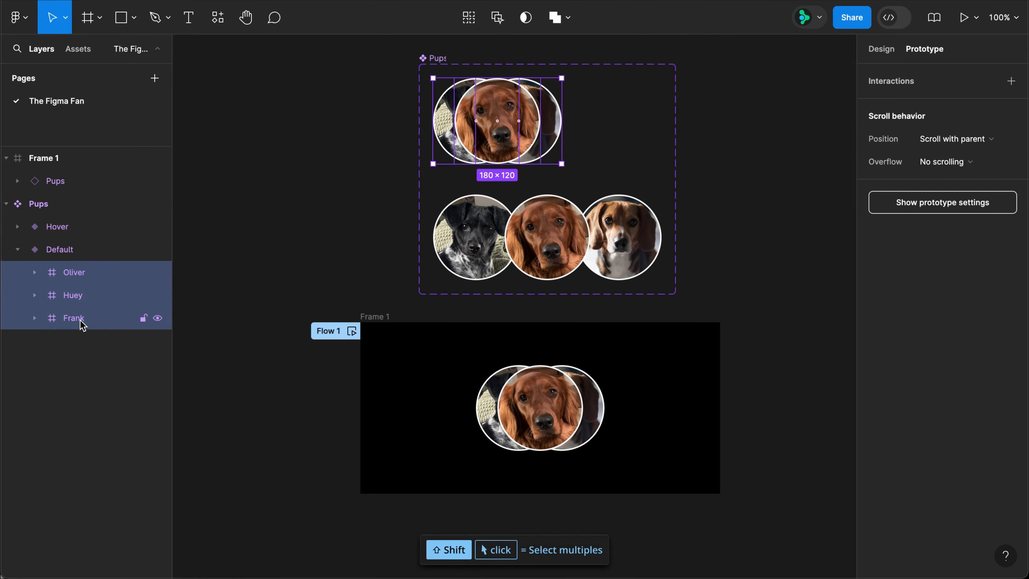
pyautogui.press('super+alt+g')
pyautogui.click(90, 281)
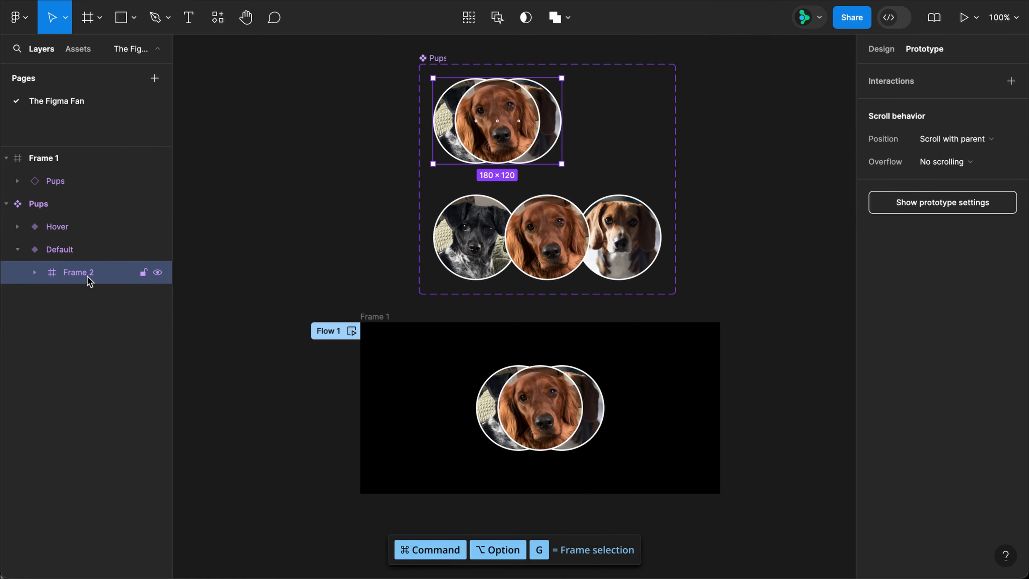
pyautogui.doubleClick(86, 276)
pyautogui.write('Pups')
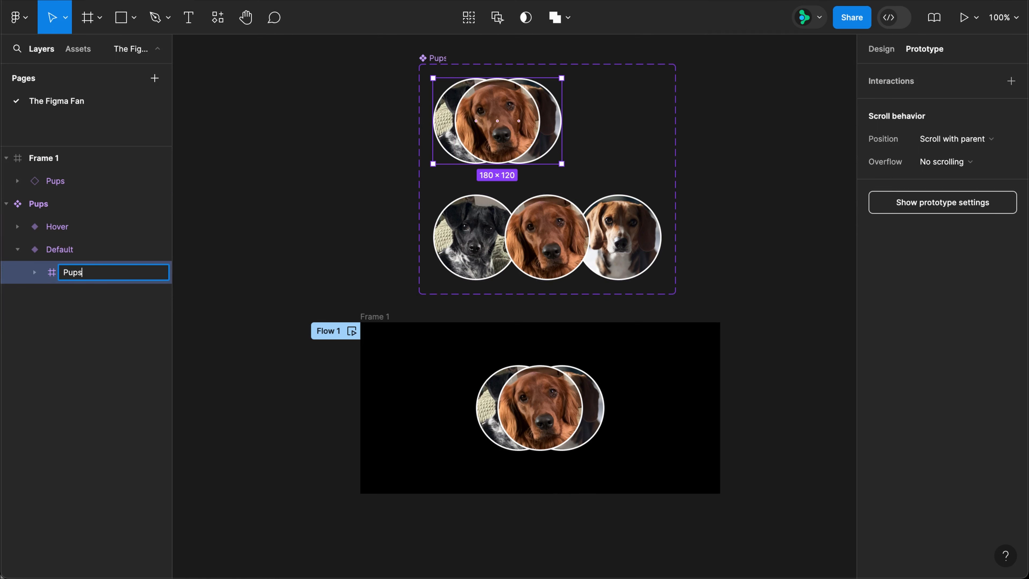
pyautogui.press('Return')
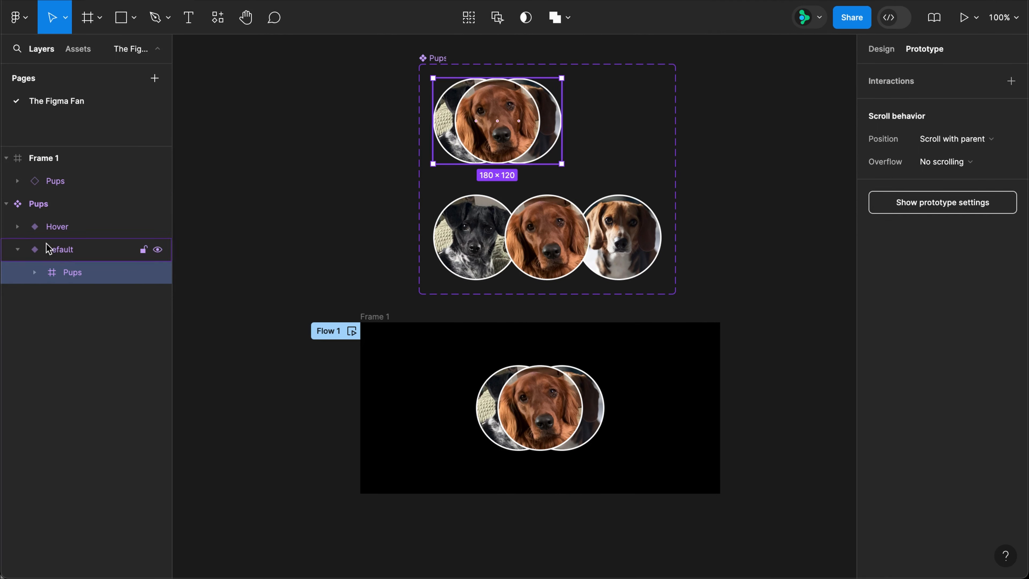
# Wrap Oliver, Huey and Frank in the Hover variant in a frame named Pups.
pyautogui.click(17, 226)
pyautogui.click(68, 252)
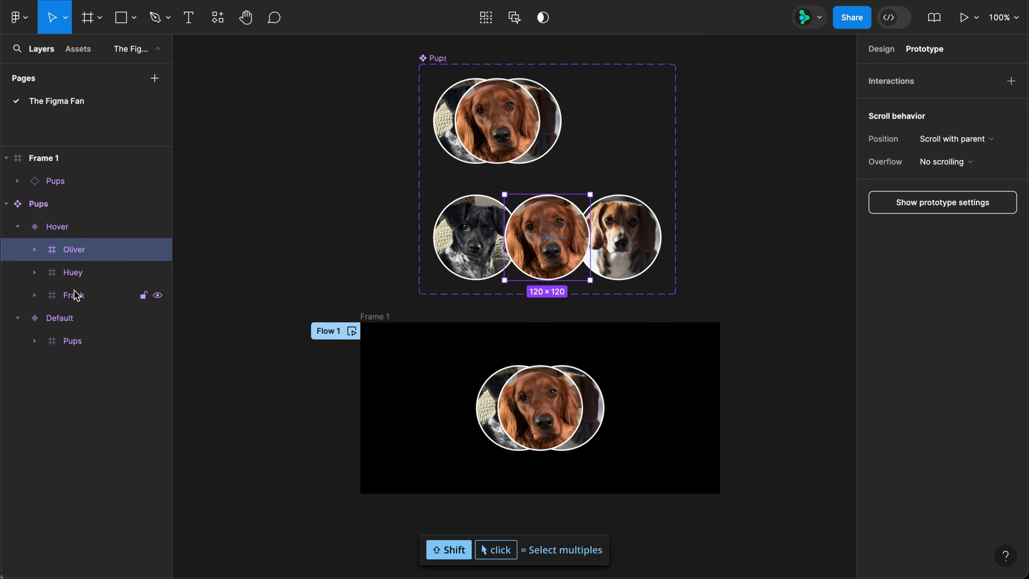
pyautogui.keyDown('shift'); pyautogui.click(76, 295); pyautogui.keyUp('shift')
pyautogui.press('super+alt+g')
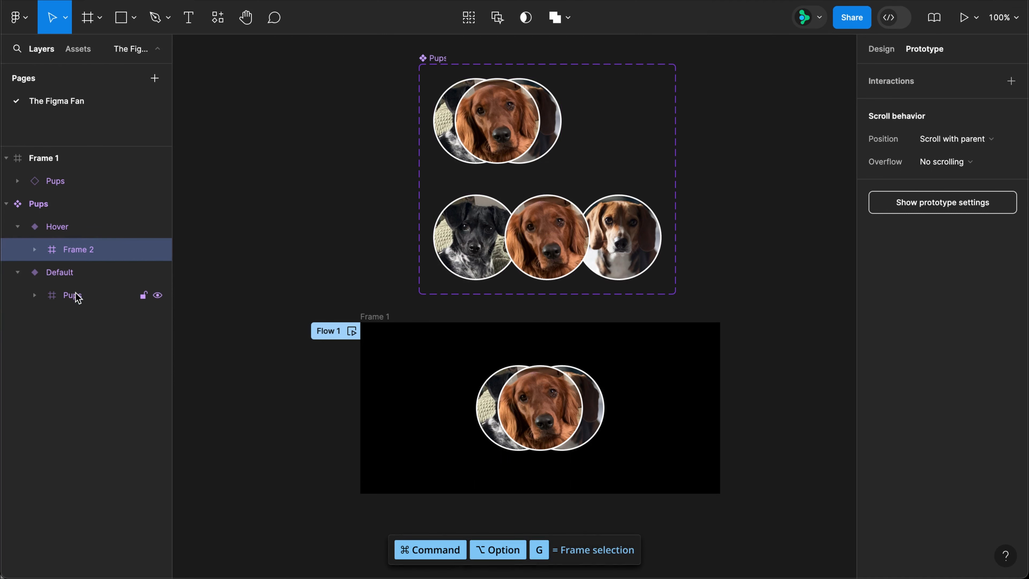
pyautogui.doubleClick(81, 251)
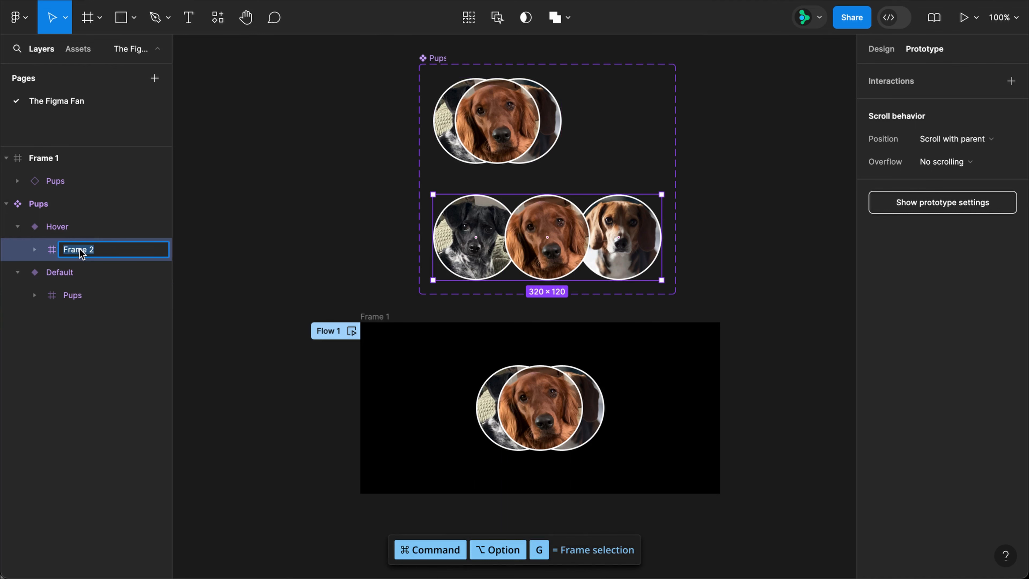
pyautogui.write('Pups')
pyautogui.press('Return')
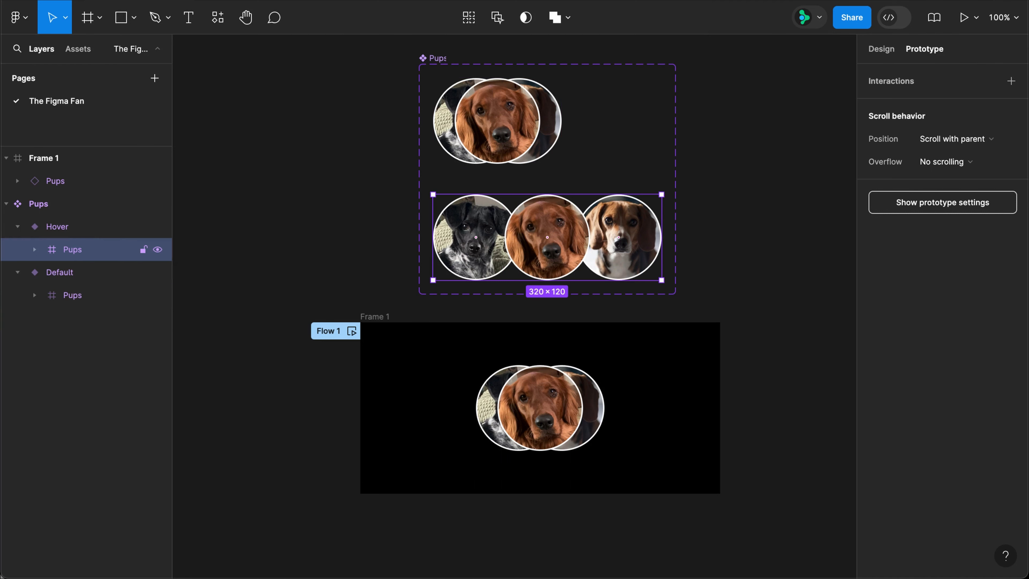
pyautogui.click(67, 276)
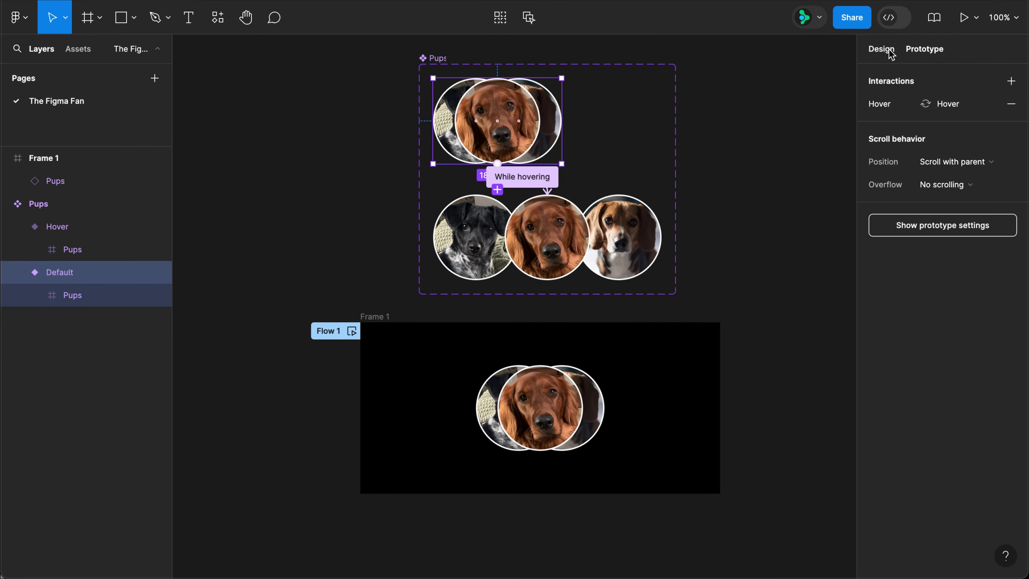
# Widen the Default variant to 320 and centre its inner Pups frame at X 70.
pyautogui.hotkey('shift', 'e')
pyautogui.click(902, 158)
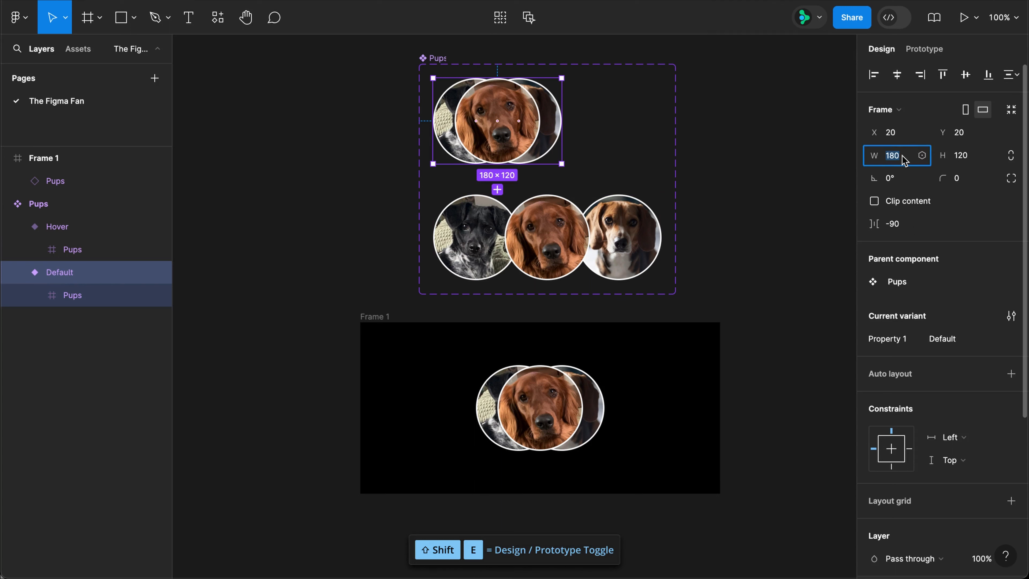
pyautogui.write('320')
pyautogui.press('Return')
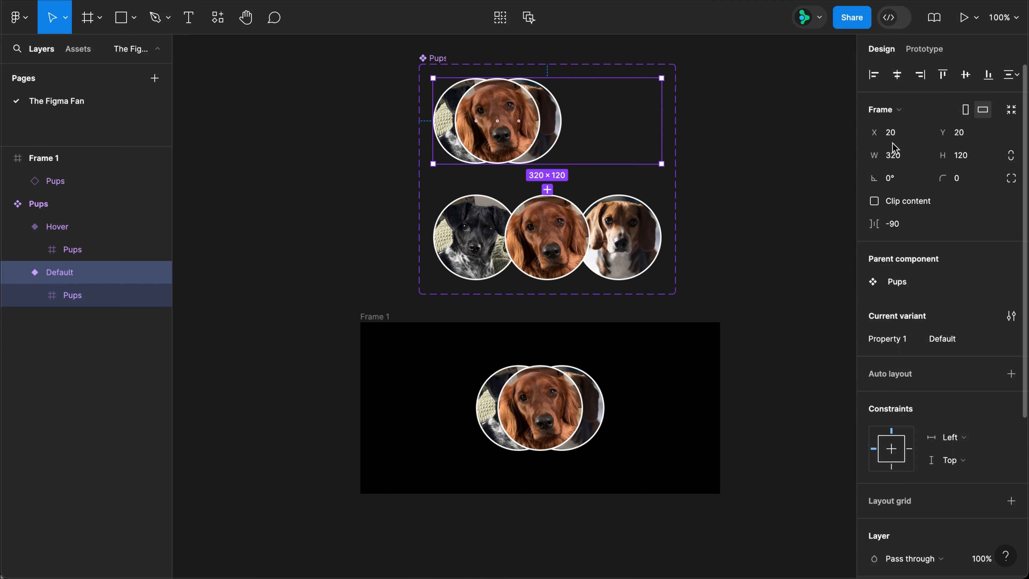
pyautogui.click(73, 297)
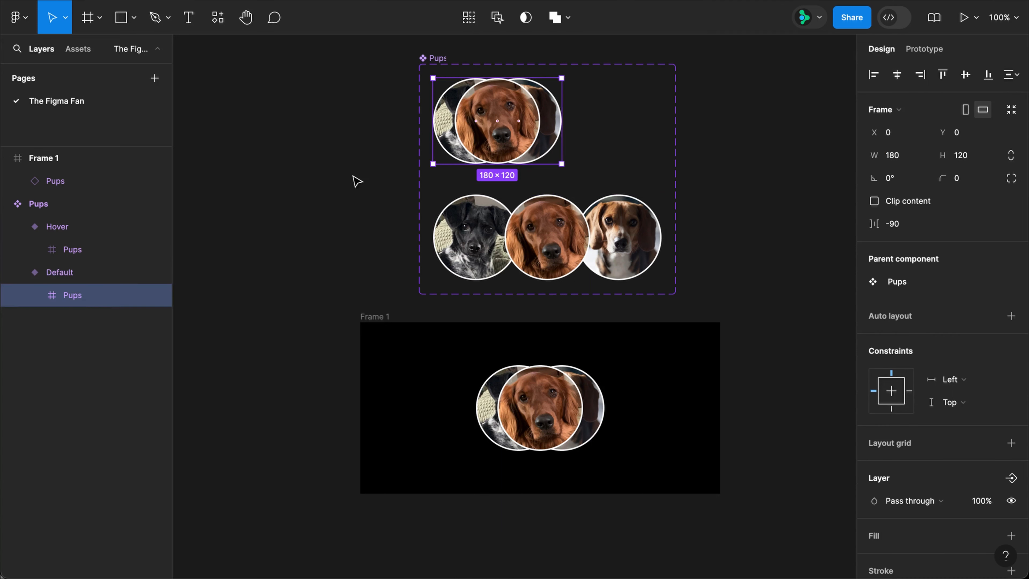
pyautogui.moveTo(484, 146); pyautogui.dragTo(536, 146)
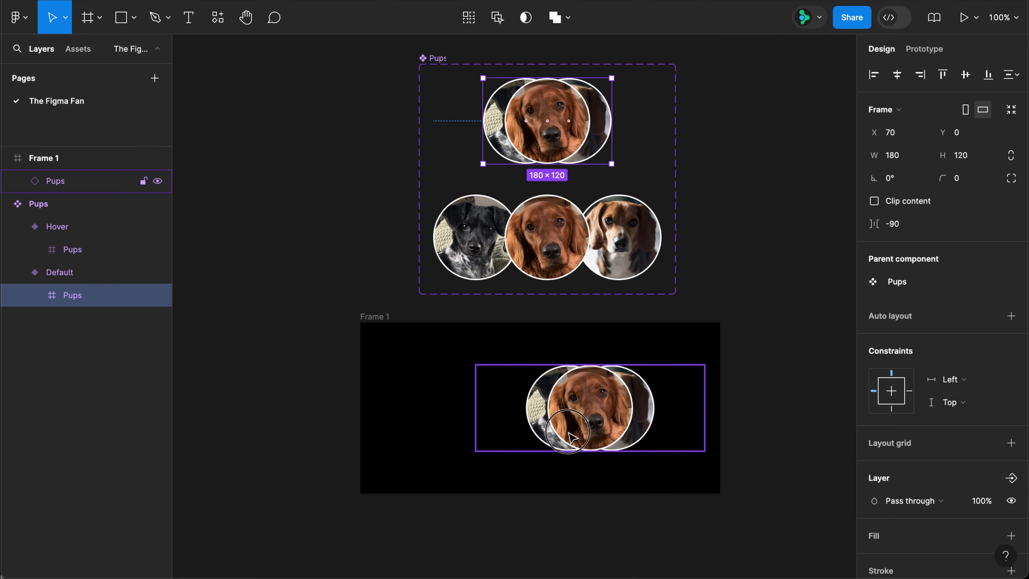
# Recentre the wider Pups instance in Frame 1 and play the Flow 1 prototype.
pyautogui.moveTo(590, 442); pyautogui.dragTo(543, 436)
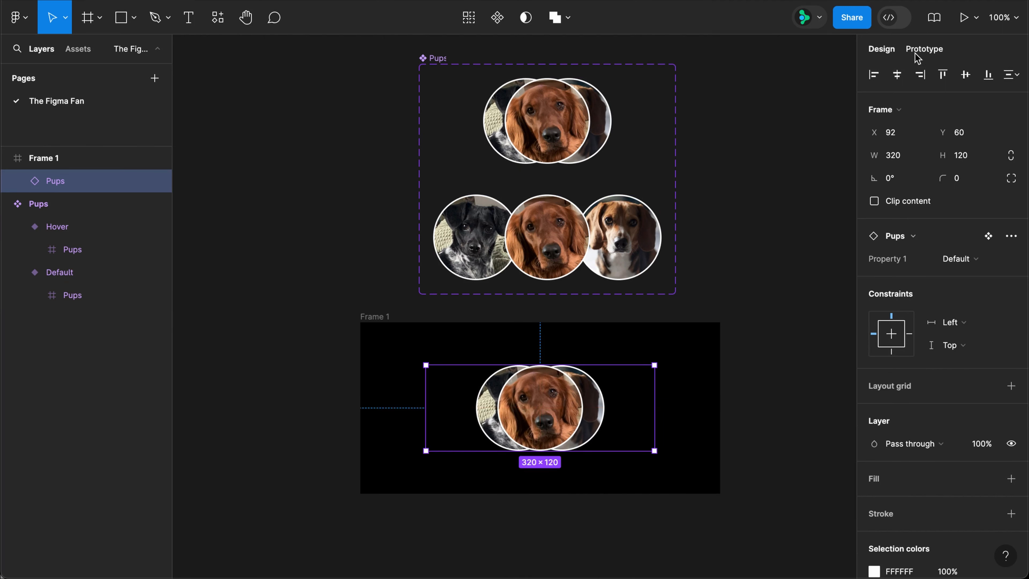
pyautogui.hotkey('shift', 'e')
pyautogui.click(355, 333)
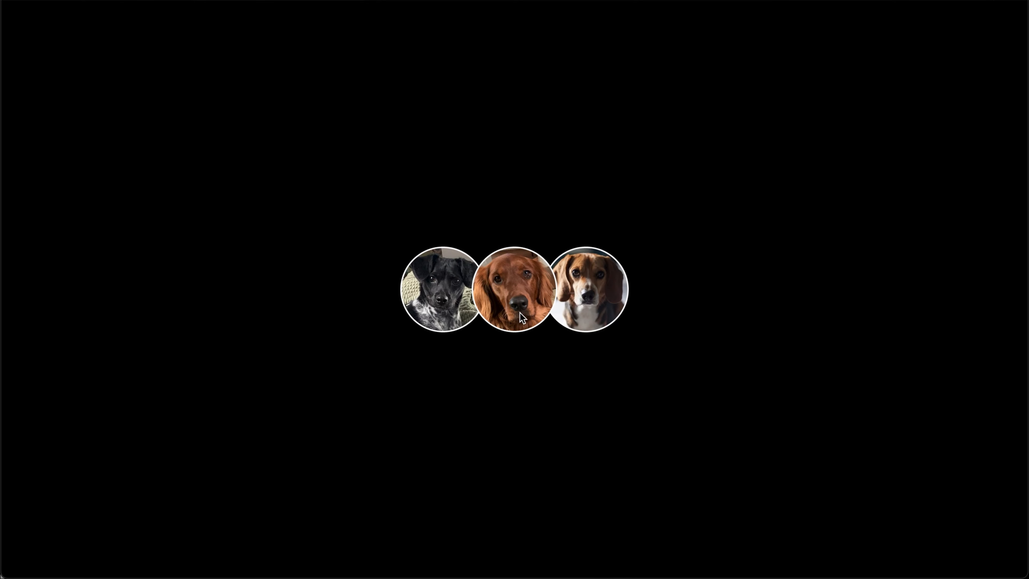